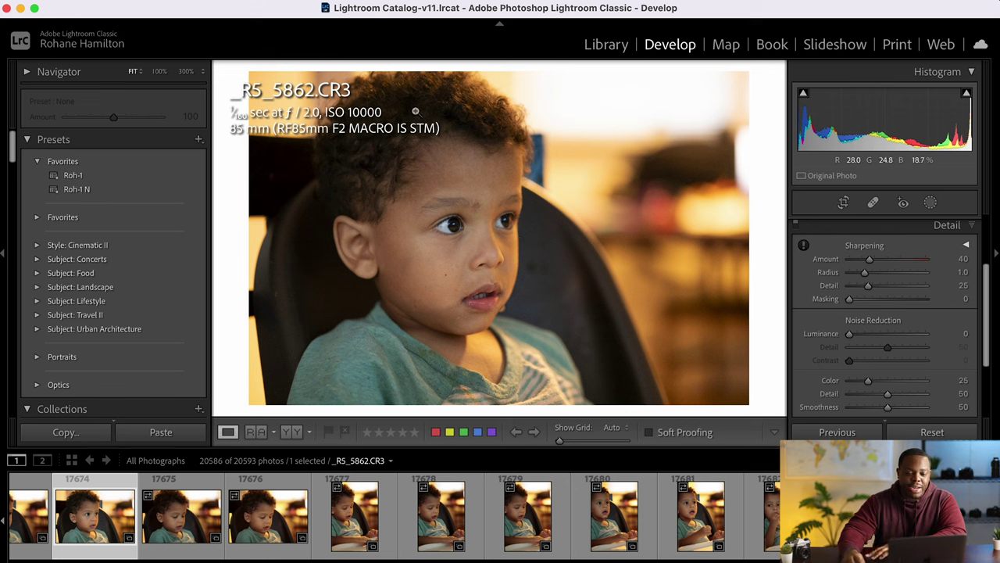
# Step: Inspect the portrait's noise at 100% on the hair, background and forehead
pyautogui.click(498, 139)
pyautogui.moveTo(498, 132); pyautogui.dragTo(632, 331)
pyautogui.click(632, 331)
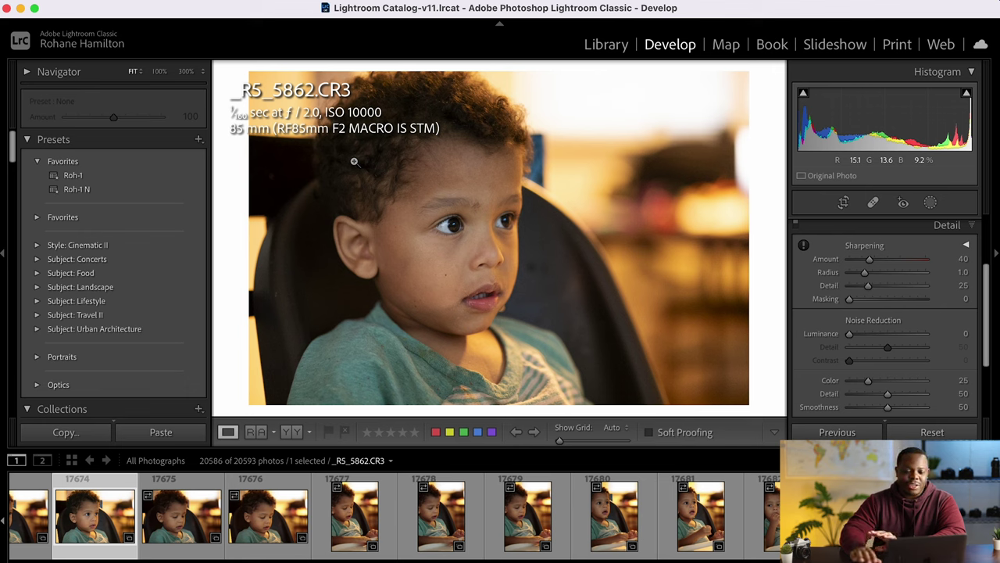
pyautogui.click(477, 166)
pyautogui.click(545, 196)
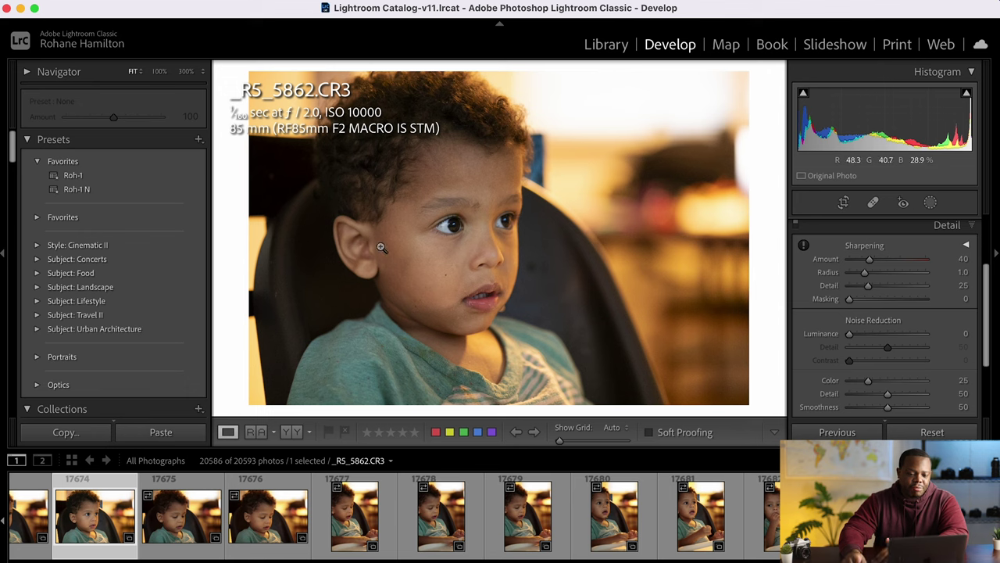
# Step: Apply the Roh-1 N favourite preset and expand the Basic panel
pyautogui.click(139, 190)
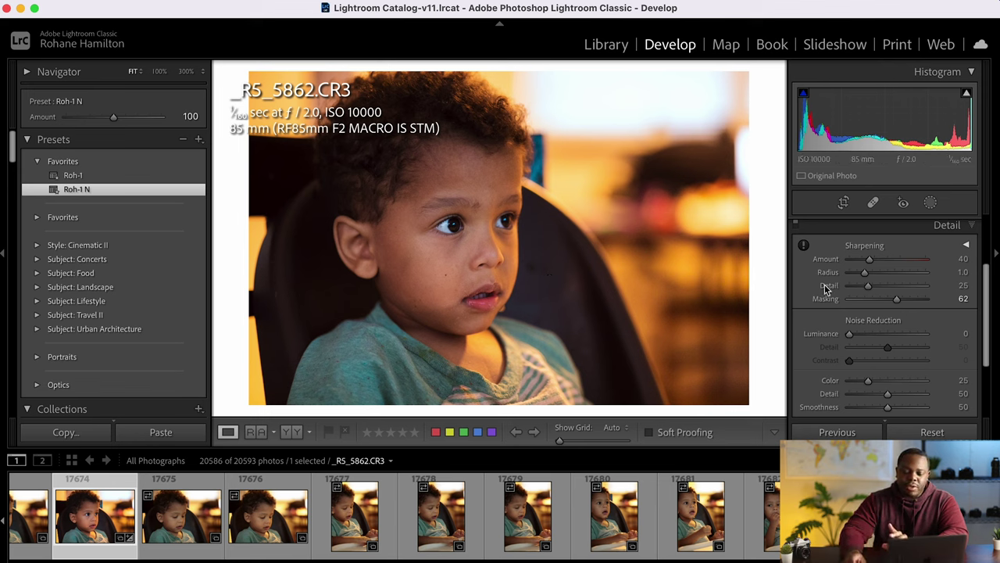
pyautogui.scroll(3, 830, 285)
pyautogui.click(862, 227)
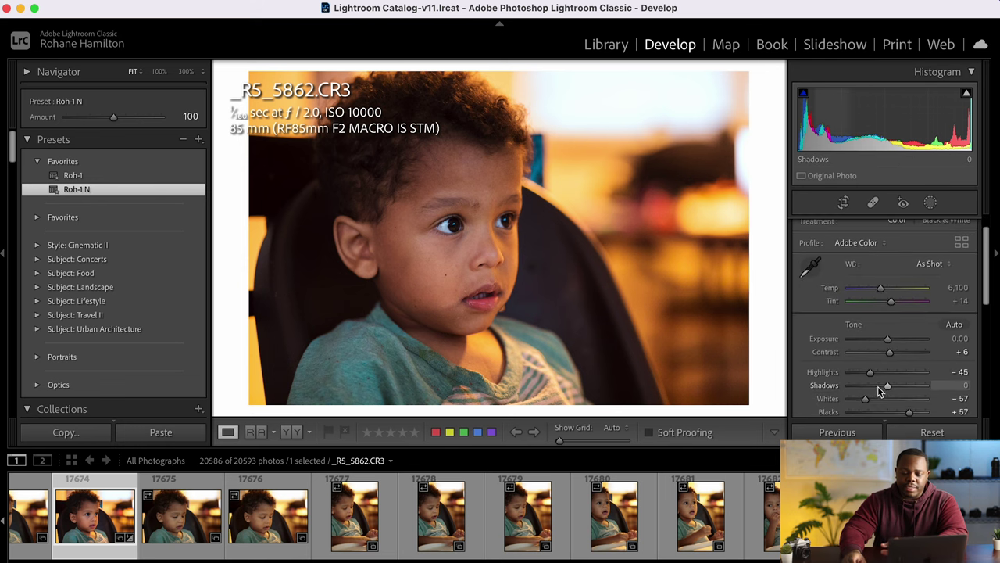
pyautogui.scroll(-1, 864, 397)
pyautogui.scroll(-1, 877, 391)
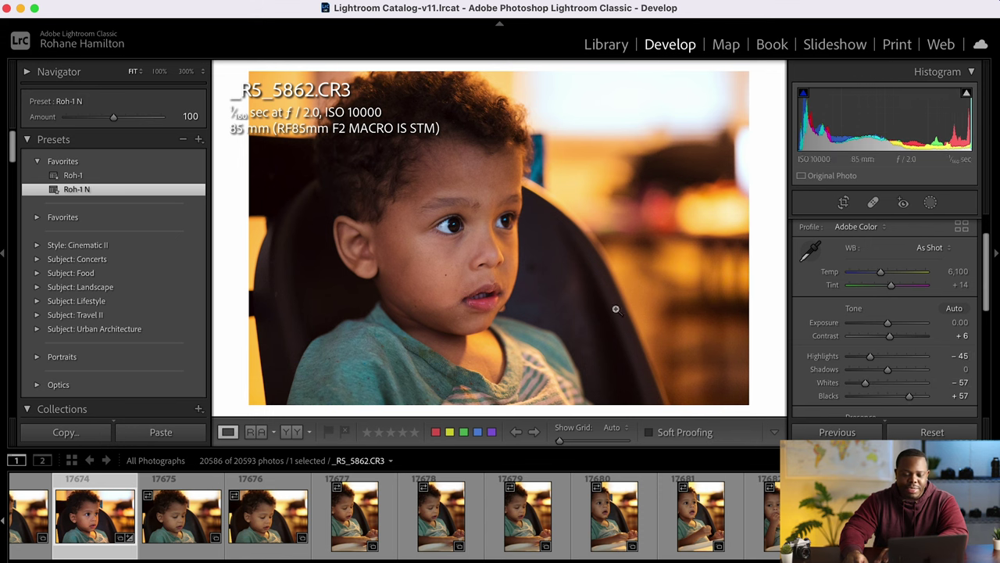
# Step: Push Shadows to +100 and check the resulting shadow noise at 100%
pyautogui.click(471, 269)
pyautogui.moveTo(466, 282); pyautogui.dragTo(590, 373)
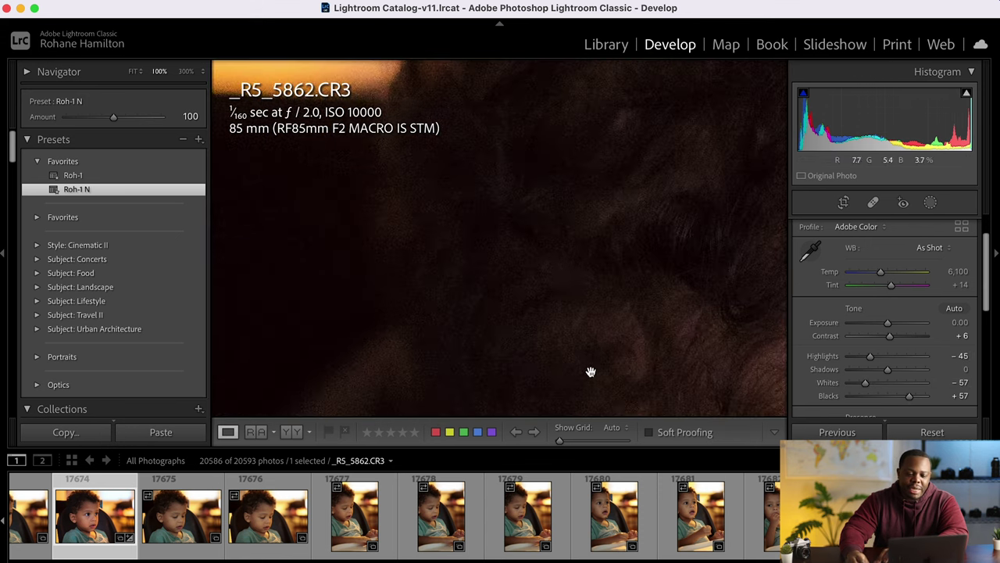
pyautogui.click(572, 274)
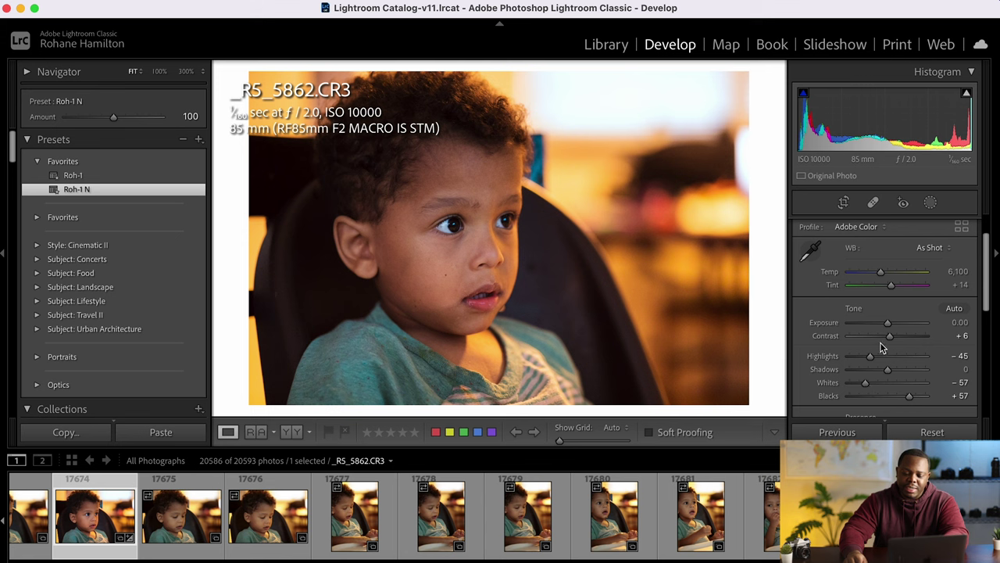
pyautogui.moveTo(887, 373); pyautogui.dragTo(984, 380)
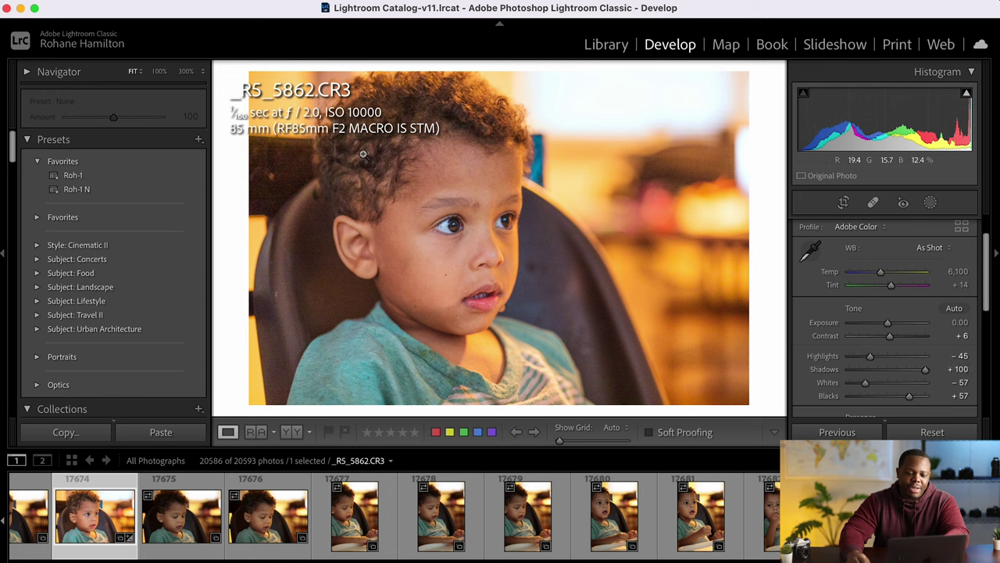
pyautogui.click(270, 156)
# Step: Undo the Shadows +100 push, checking the dark areas at 100% before viewing the whole portrait
pyautogui.moveTo(407, 227); pyautogui.dragTo(535, 166)
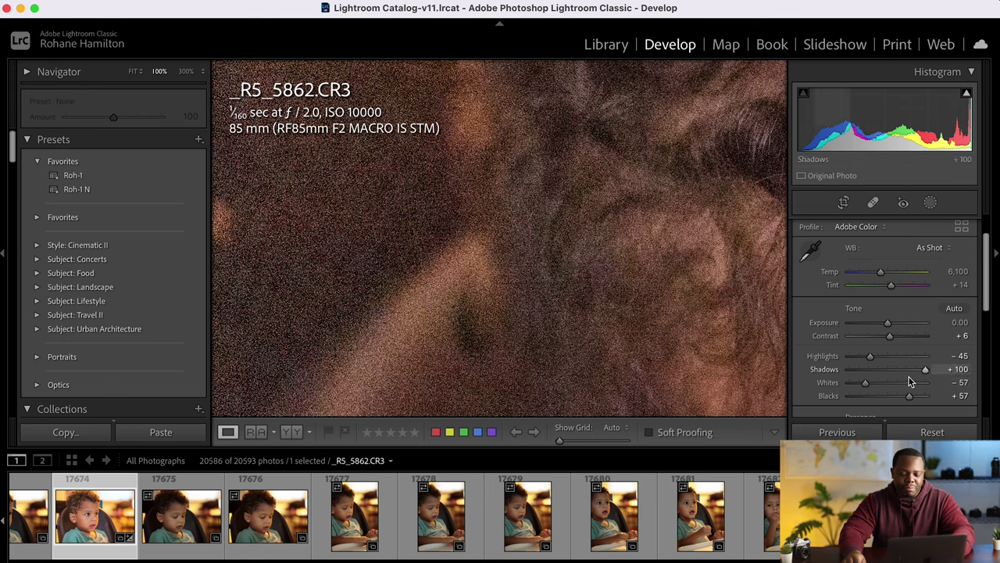
pyautogui.press('super+z')
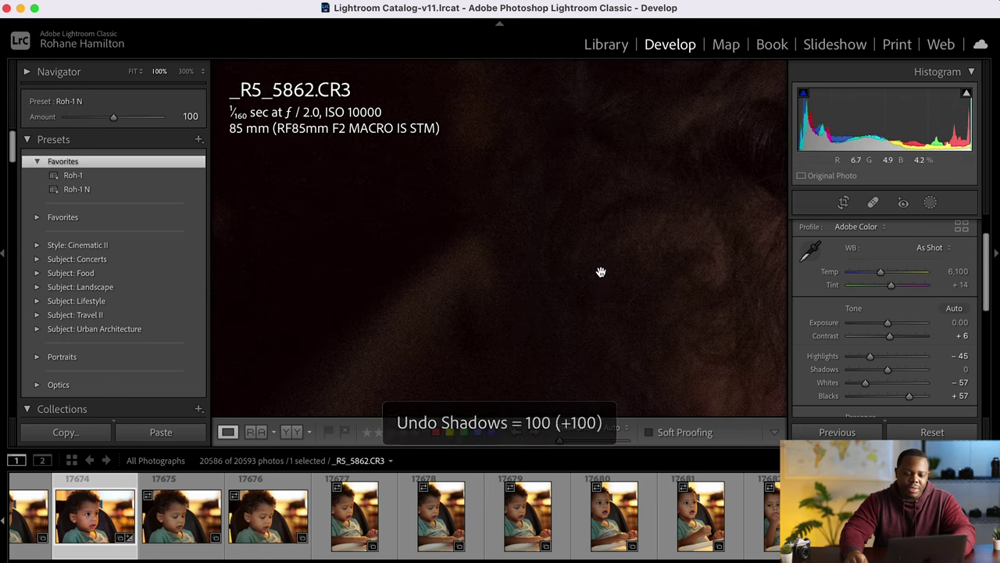
pyautogui.moveTo(499, 322); pyautogui.dragTo(576, 360)
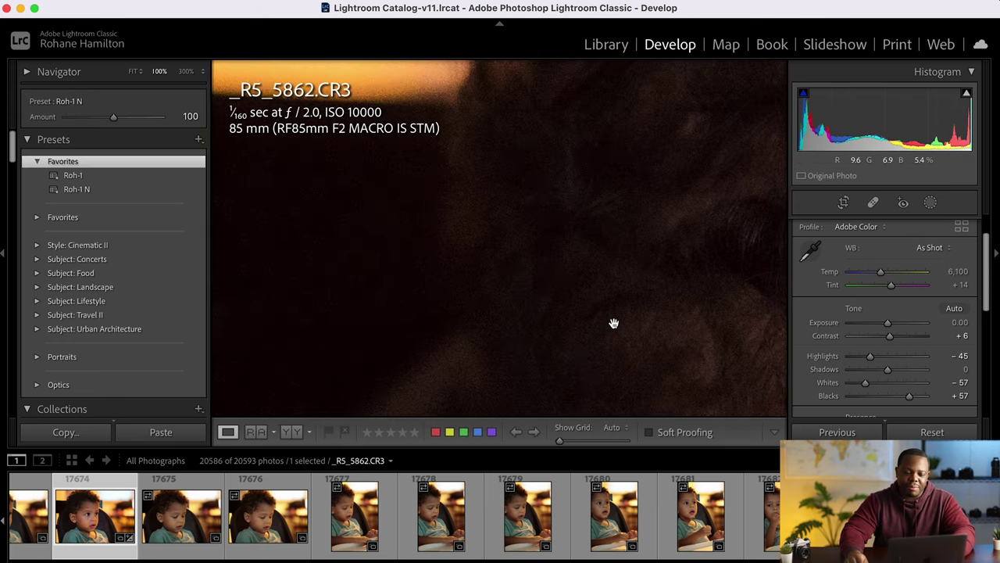
pyautogui.moveTo(615, 324); pyautogui.dragTo(526, 241)
pyautogui.click(570, 270)
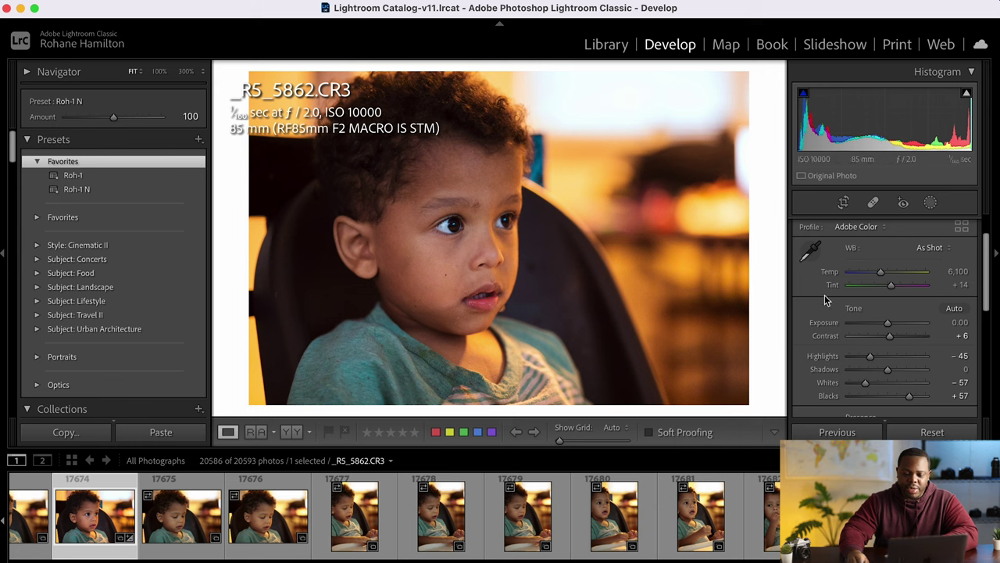
pyautogui.scroll(-8, 805, 295)
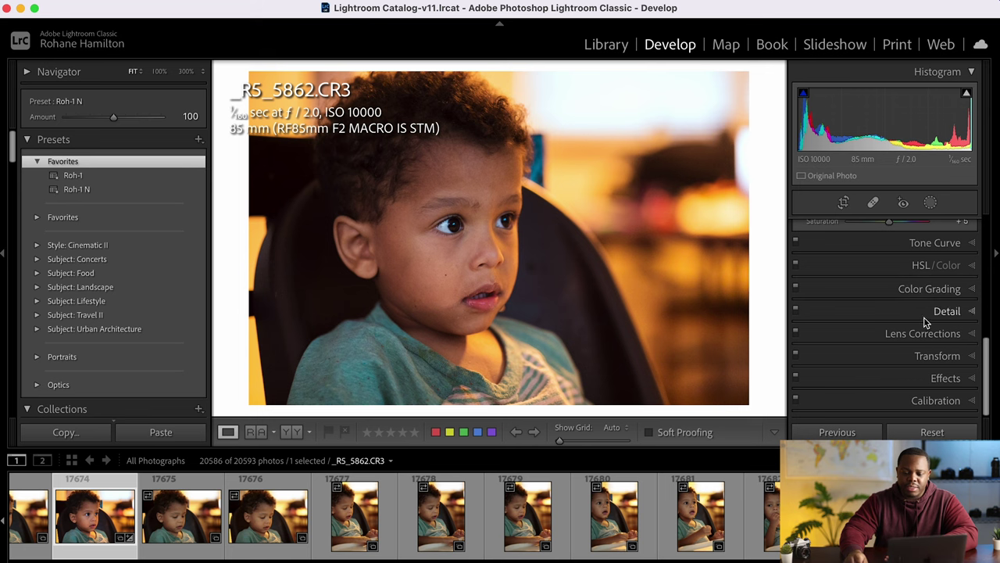
# Step: In the Detail panel, set Luminance to 20 and Amount to 50, and adjust Masking with the mask preview
pyautogui.click(924, 320)
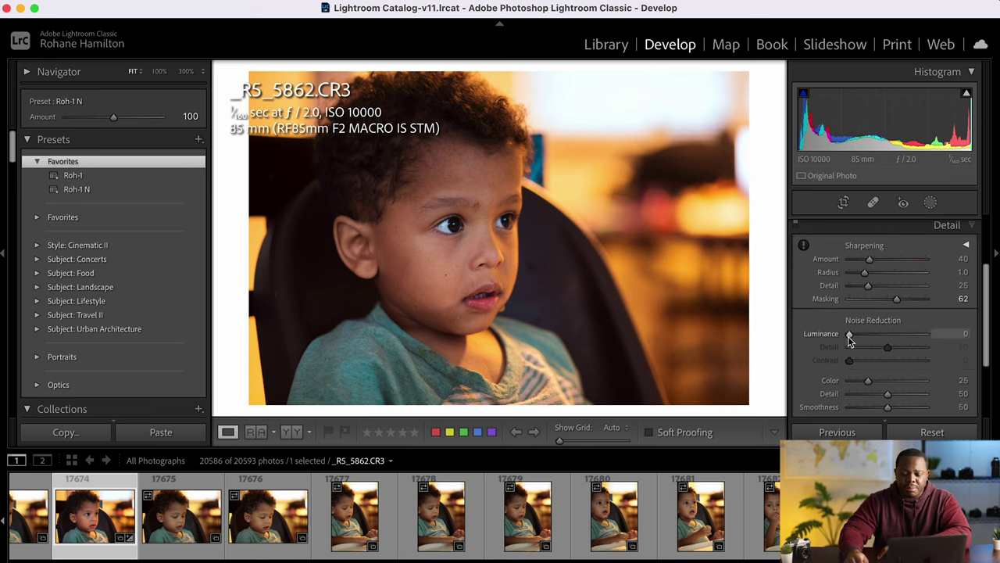
pyautogui.moveTo(850, 334); pyautogui.dragTo(864, 335)
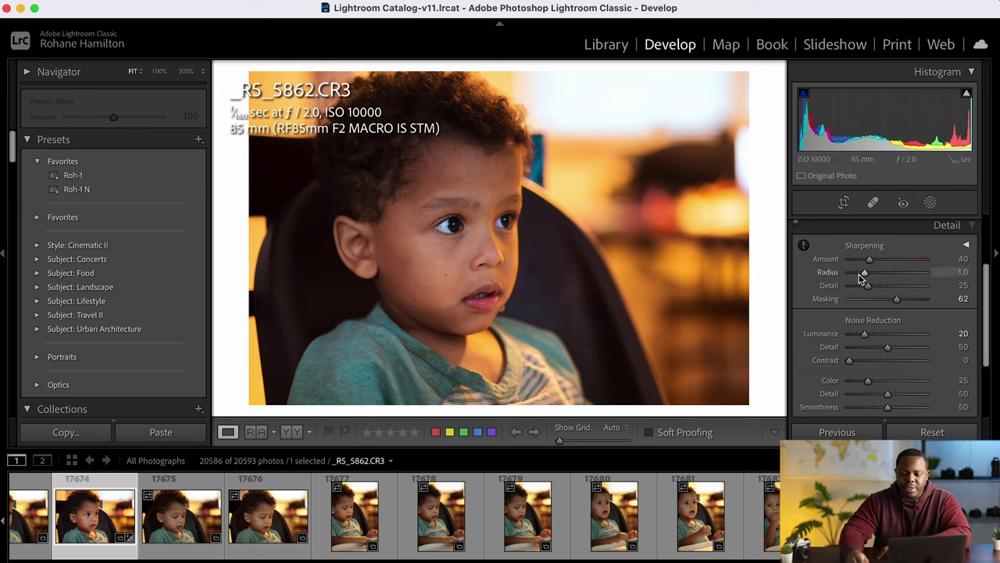
pyautogui.moveTo(871, 263); pyautogui.dragTo(875, 262)
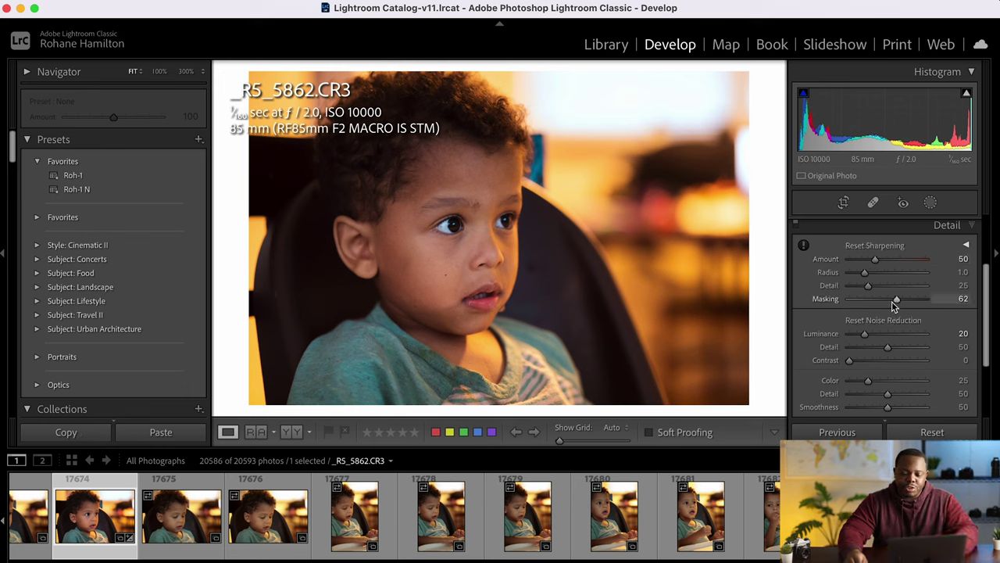
pyautogui.moveTo(893, 301); pyautogui.dragTo(858, 302)
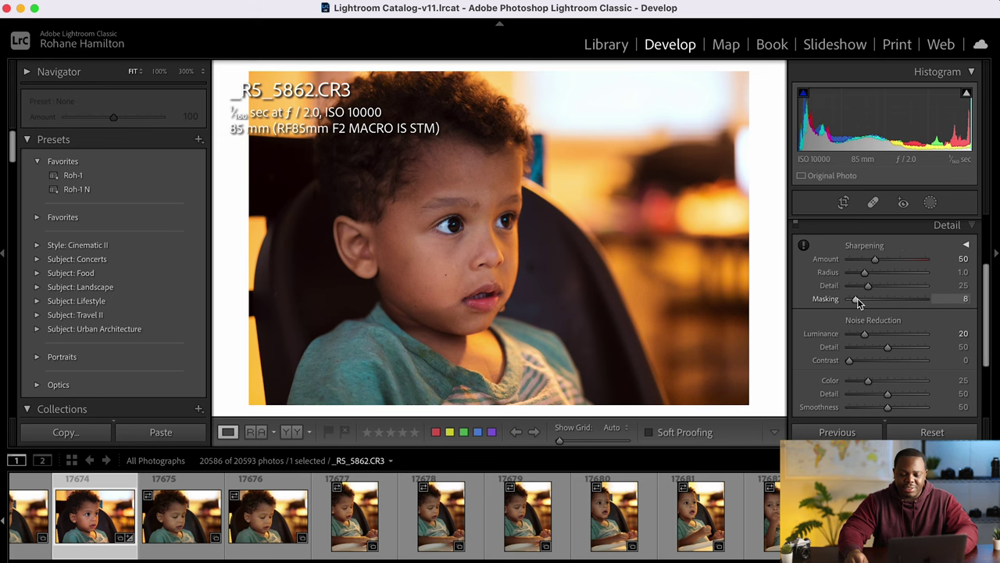
pyautogui.moveTo(858, 299)
pyautogui.mouseDown()
pyautogui.moveTo(890, 301)
pyautogui.moveTo(849, 302)
pyautogui.moveTo(862, 301)
pyautogui.mouseUp()
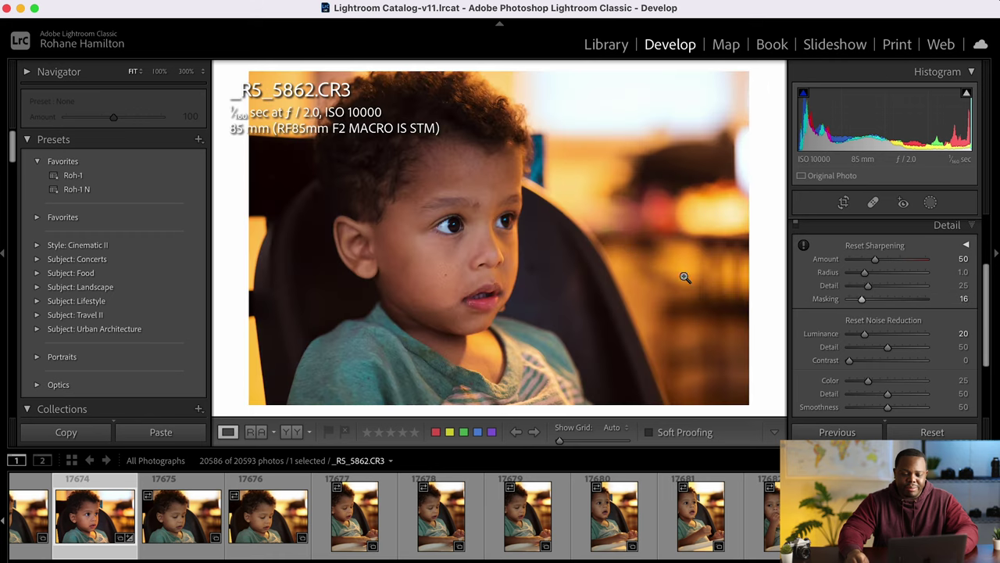
pyautogui.press('alt')
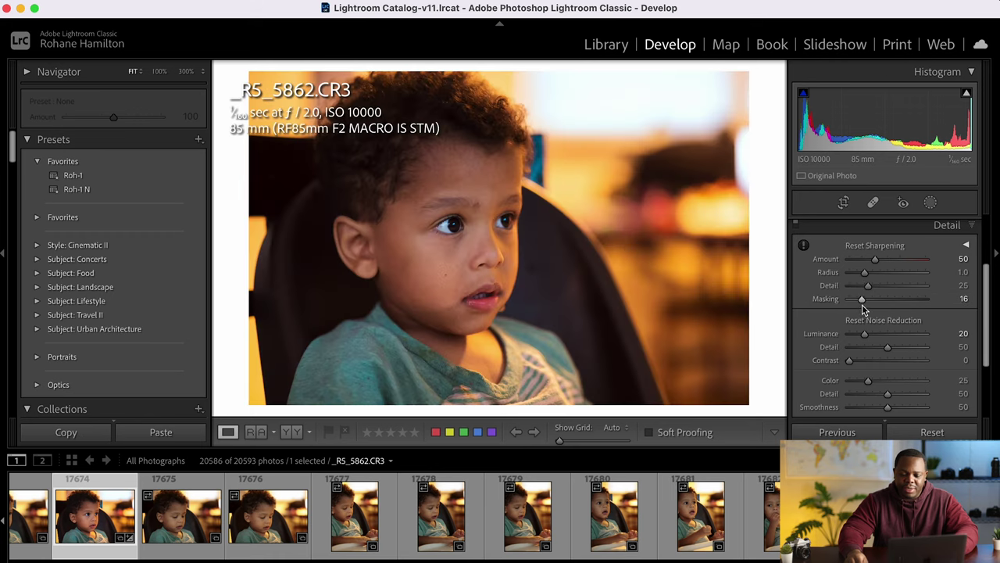
pyautogui.moveTo(863, 309); pyautogui.dragTo(888, 307)
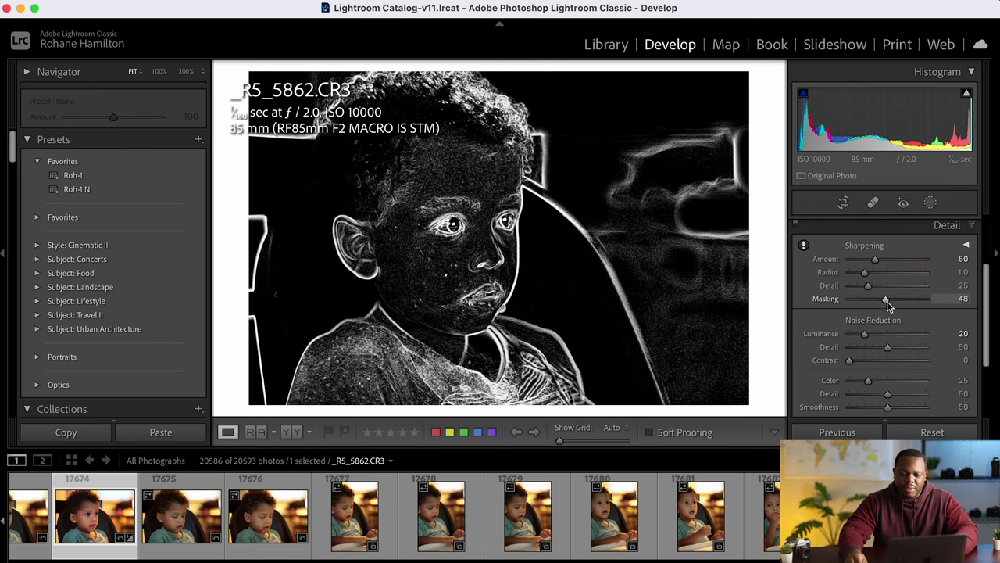
# Step: Fine-tune sharpening Masking to 52 and check the forehead at 100%
pyautogui.moveTo(887, 301); pyautogui.dragTo(890, 301)
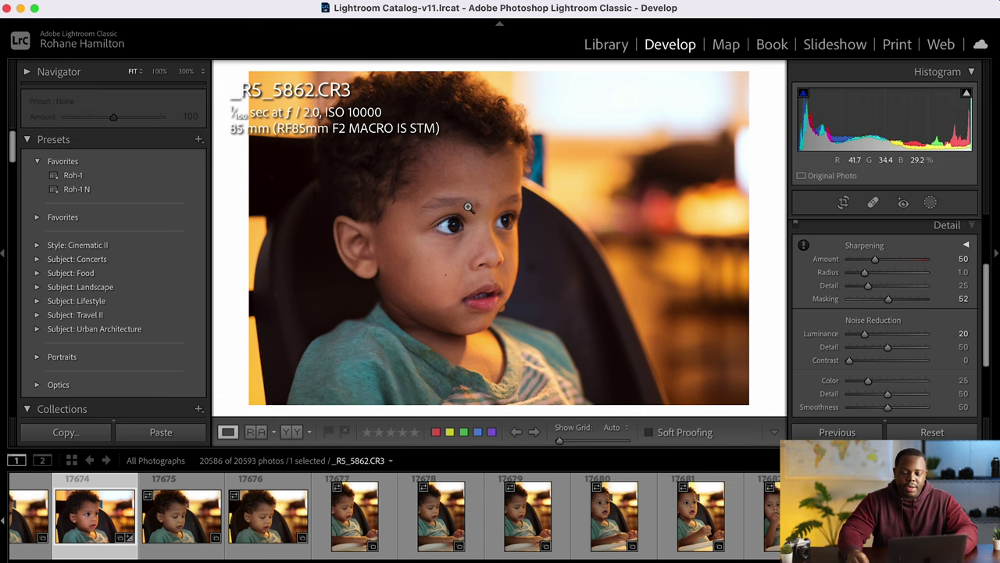
pyautogui.moveTo(504, 218); pyautogui.dragTo(713, 110)
# Step: Heal the cheek mole and a lip spot with Spot Removal, undoing a stray eyebrow spot
pyautogui.click(873, 203)
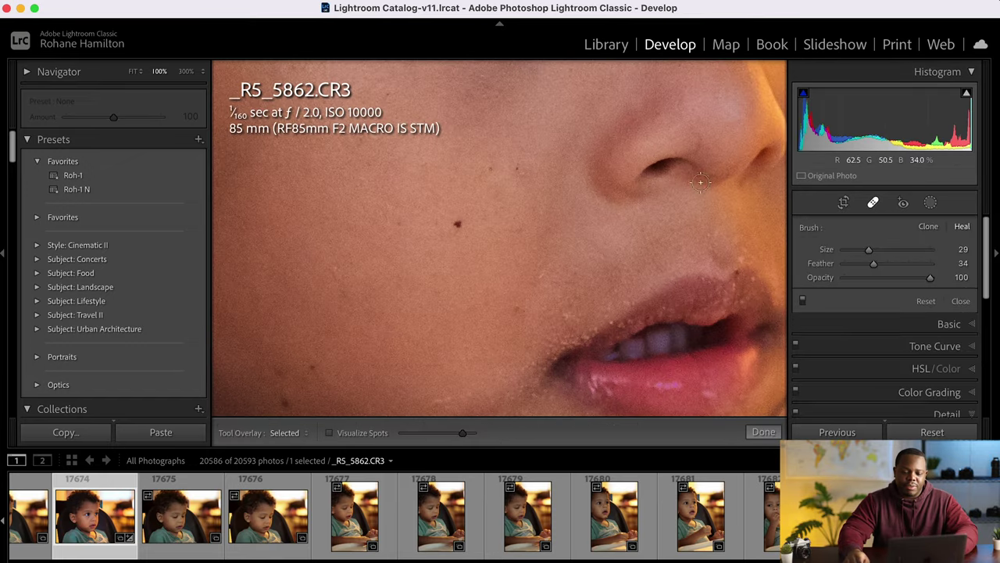
pyautogui.click(456, 224)
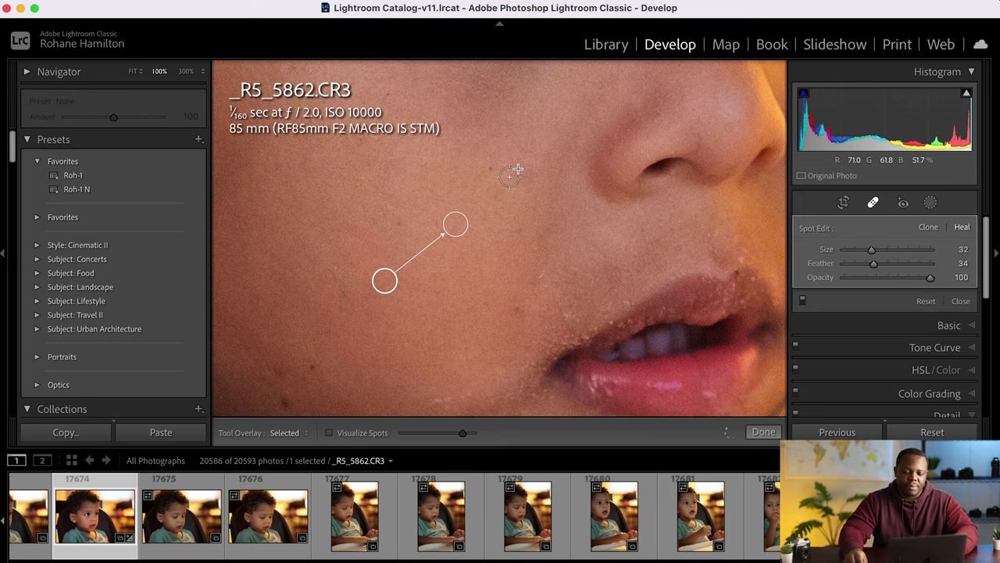
pyautogui.moveTo(509, 175)
pyautogui.mouseDown()
pyautogui.moveTo(366, 313)
pyautogui.moveTo(462, 281)
pyautogui.mouseUp()
pyautogui.click(496, 190)
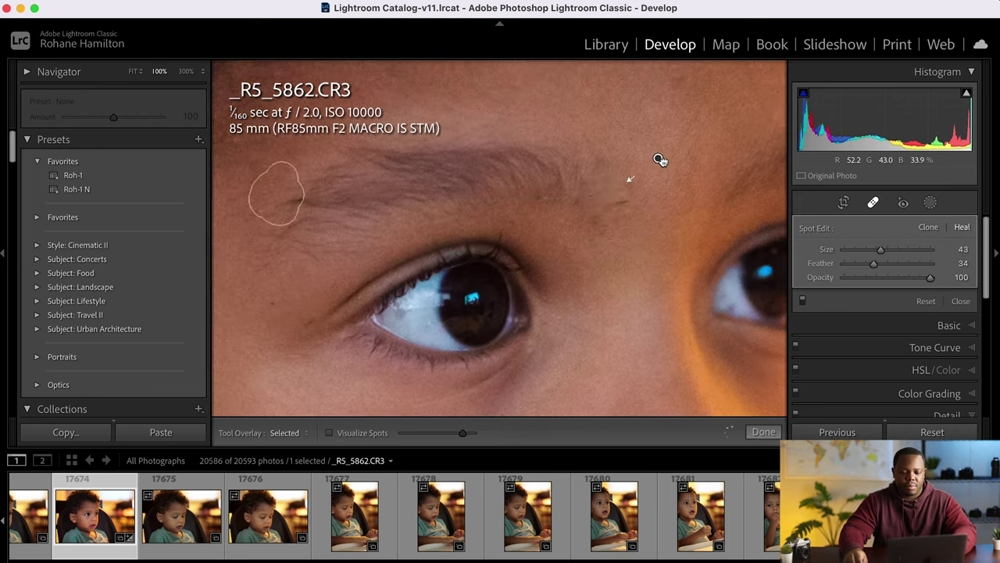
pyautogui.hotkey('ctrl', 'z')
pyautogui.hotkey('ctrl', 'z')
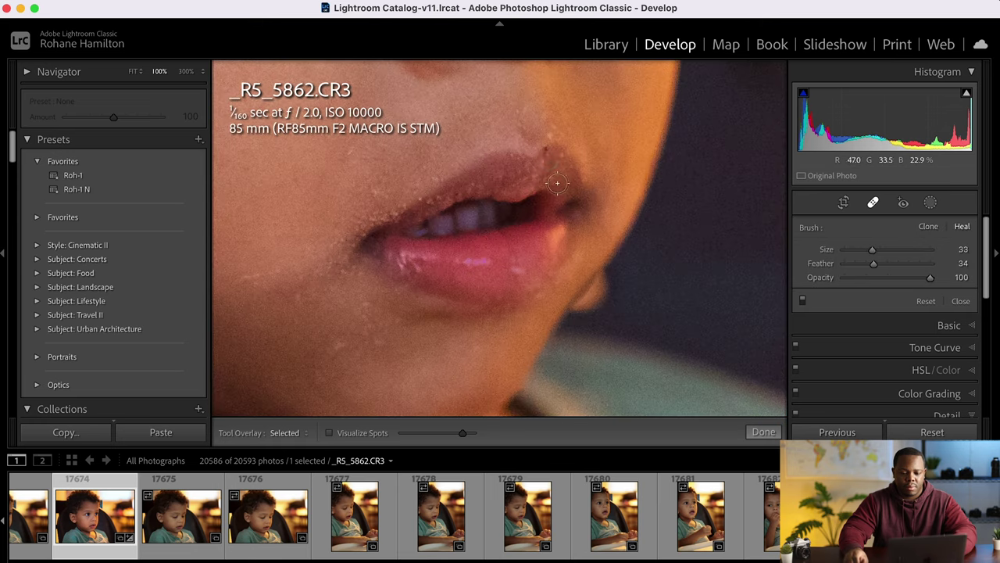
pyautogui.click(557, 183)
pyautogui.press('Return')
pyautogui.click(518, 200)
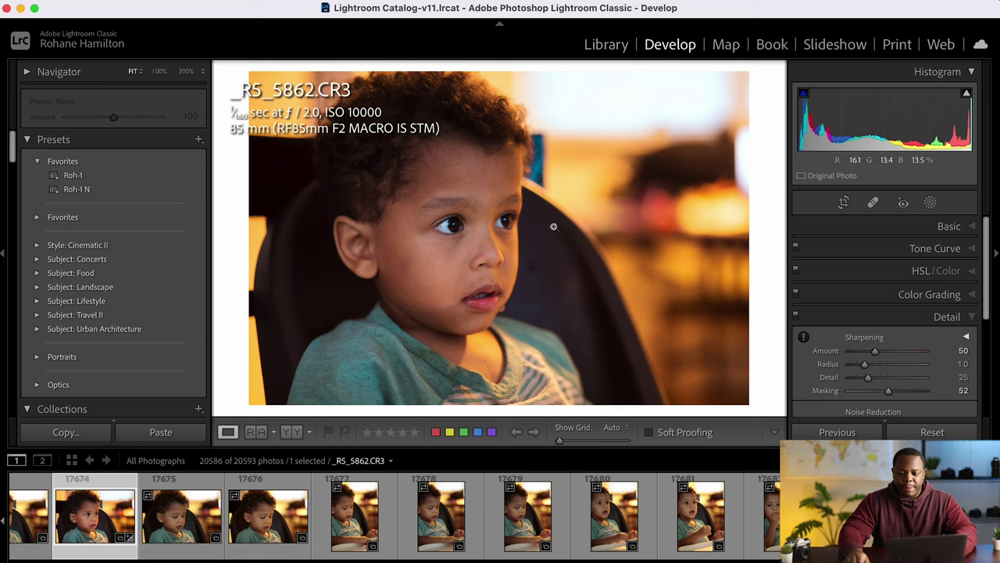
# Step: Set Temp to 5,970, Tint to +22 and Exposure to +0.15, checking noise at 100%
pyautogui.click(887, 232)
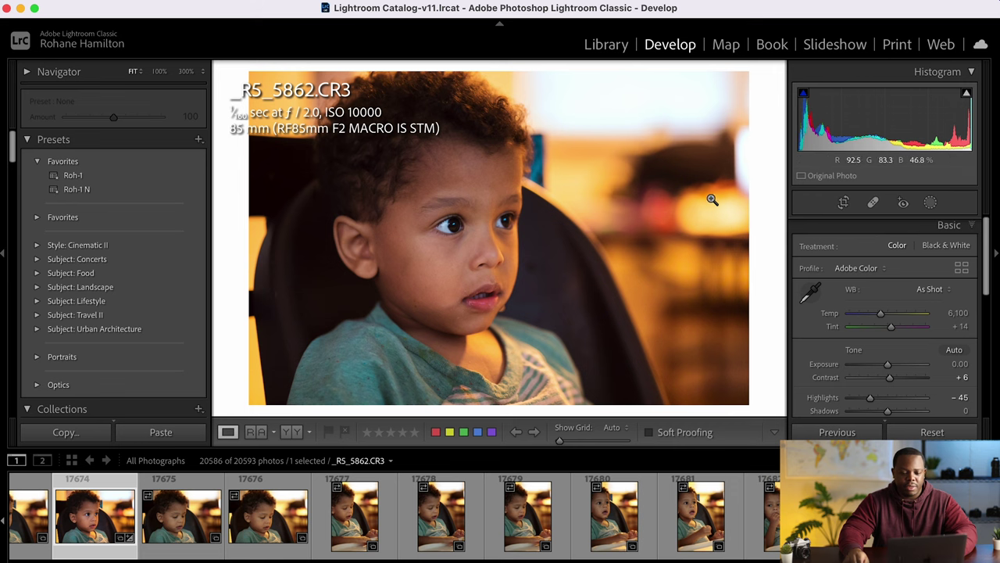
pyautogui.moveTo(881, 312); pyautogui.dragTo(878, 313)
pyautogui.click(572, 276)
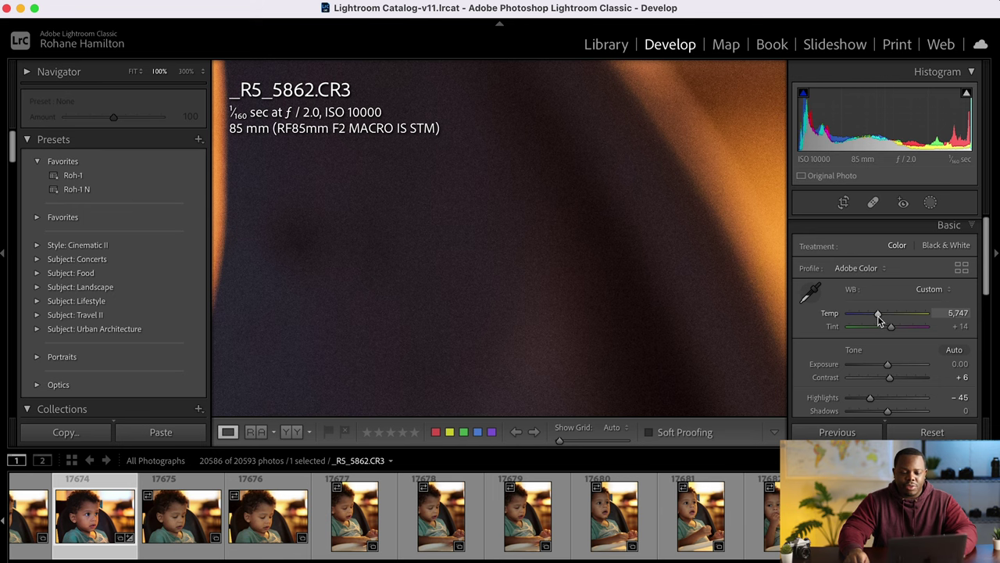
pyautogui.moveTo(616, 263); pyautogui.dragTo(632, 230)
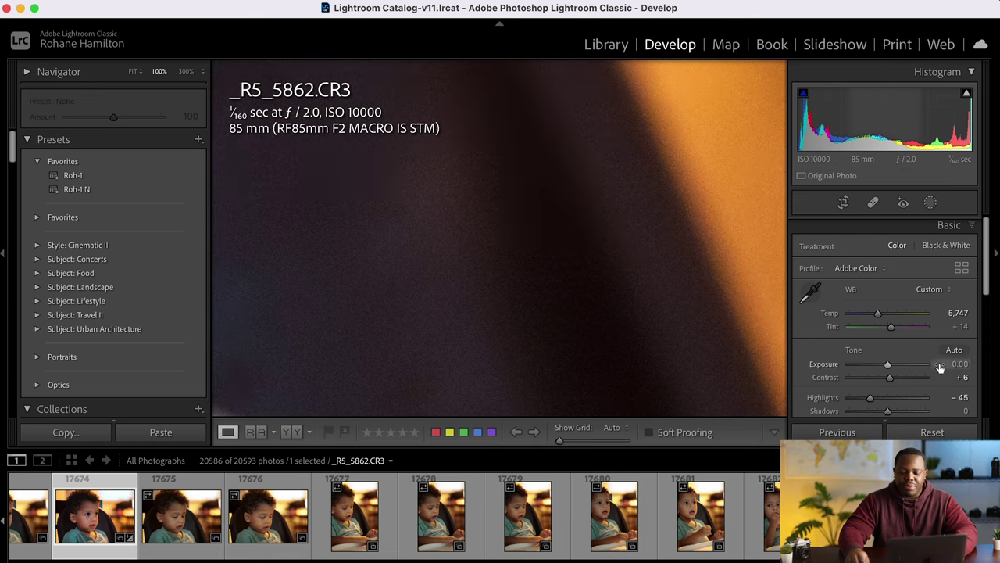
pyautogui.moveTo(893, 331)
pyautogui.mouseDown()
pyautogui.moveTo(912, 333)
pyautogui.moveTo(891, 331)
pyautogui.mouseUp()
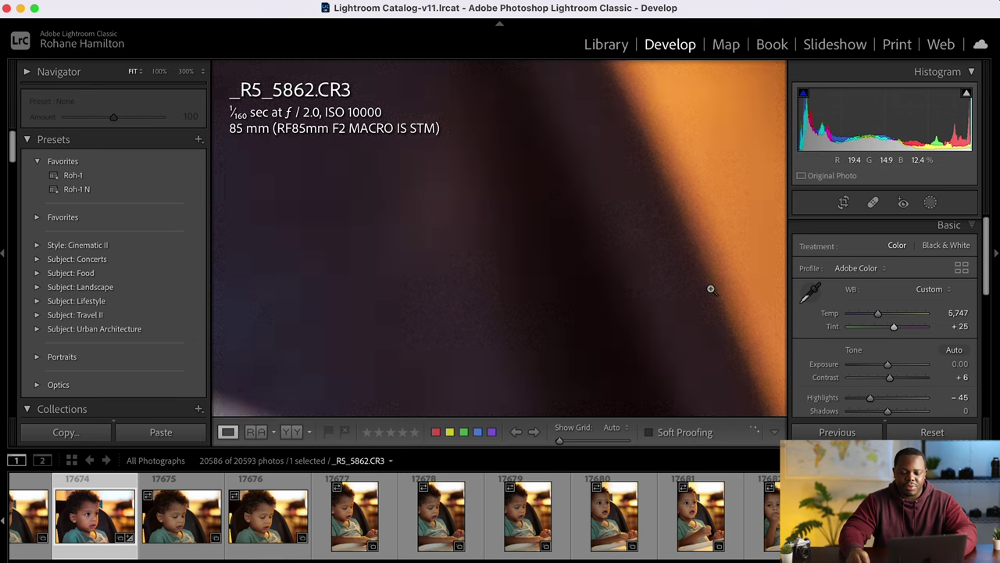
pyautogui.click(711, 286)
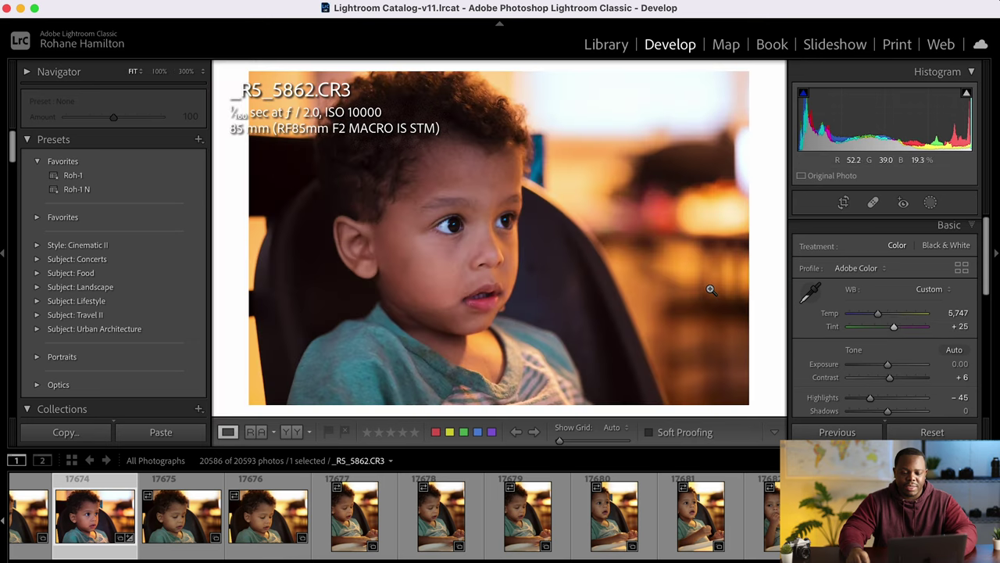
pyautogui.click(558, 265)
pyautogui.moveTo(741, 304); pyautogui.dragTo(683, 297)
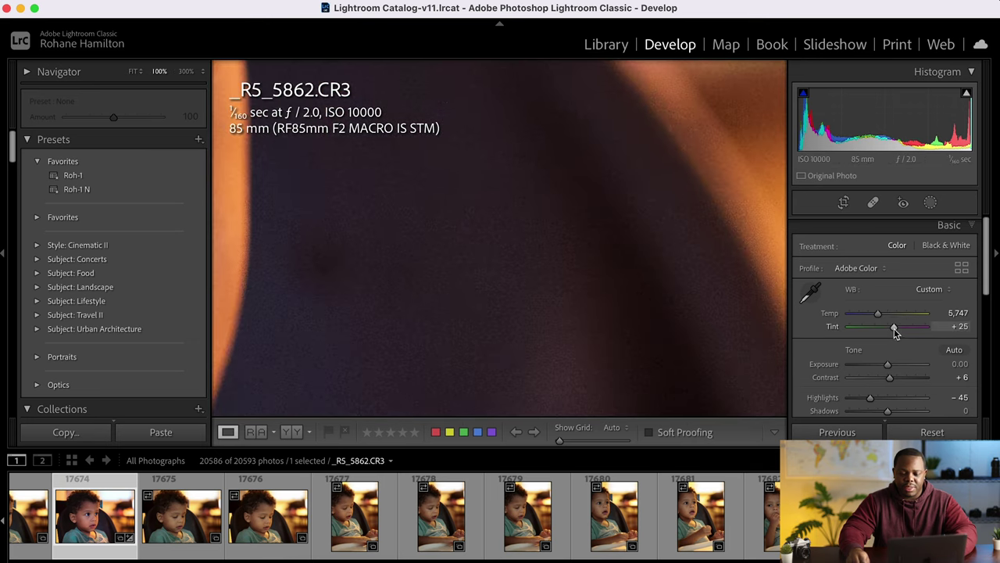
pyautogui.moveTo(893, 331); pyautogui.dragTo(888, 368)
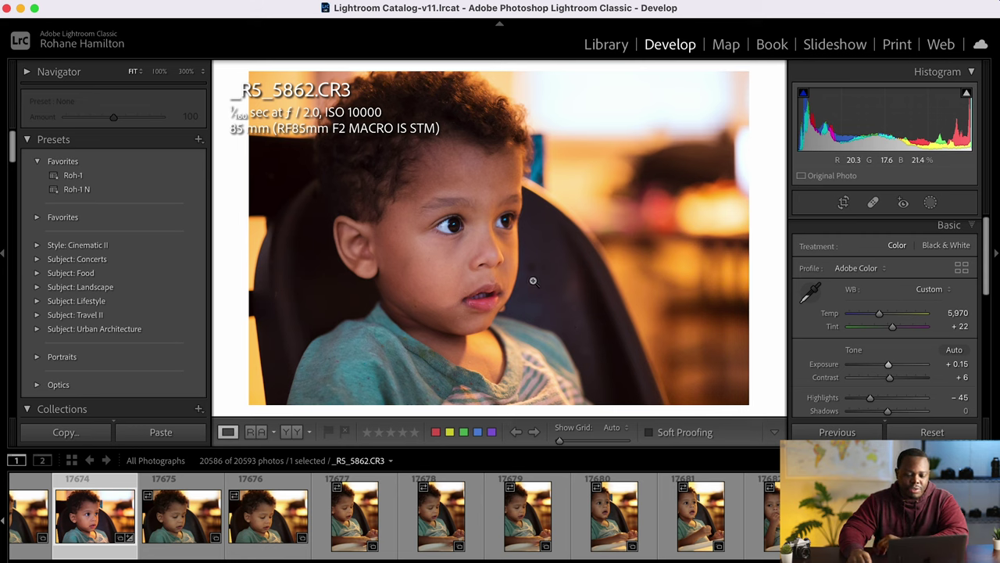
# Step: Send the photo to Adobe Photoshop 2022 via Edit In
pyautogui.rightClick(527, 285)
pyautogui.moveTo(612, 247)
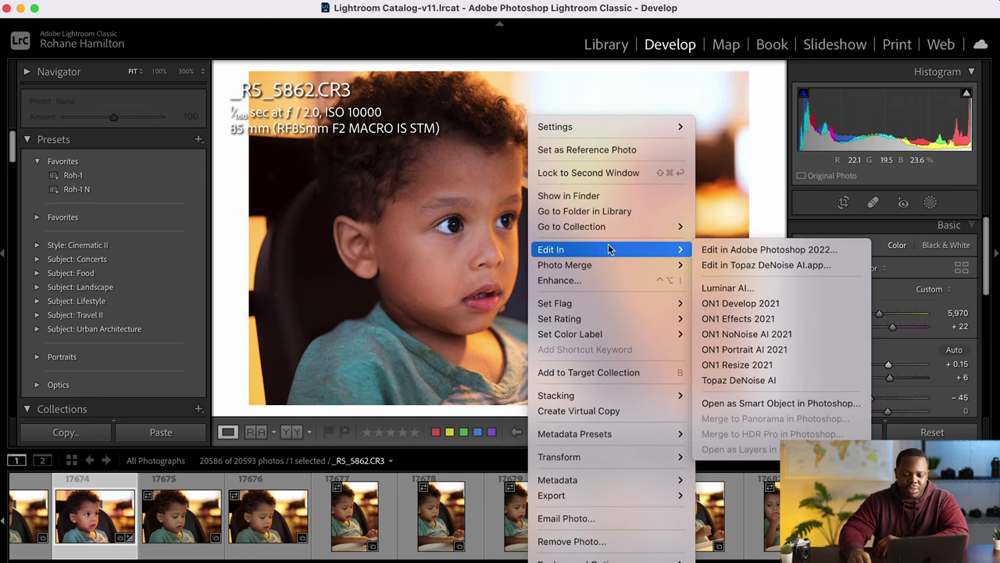
pyautogui.click(803, 251)
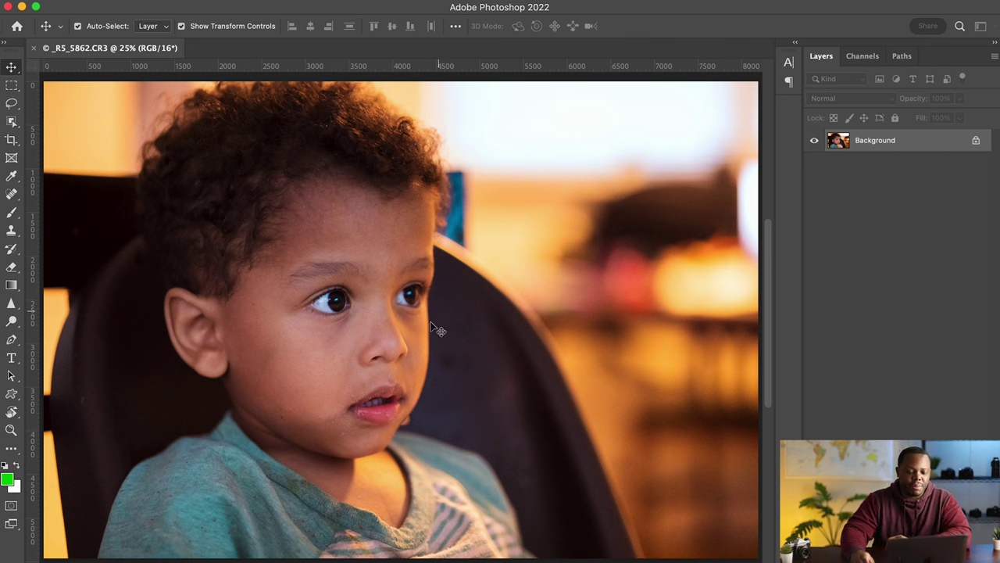
# Step: Inspect the noise at 100% around the eye and chair, then duplicate the photo onto Layer 1
pyautogui.press('super+1')
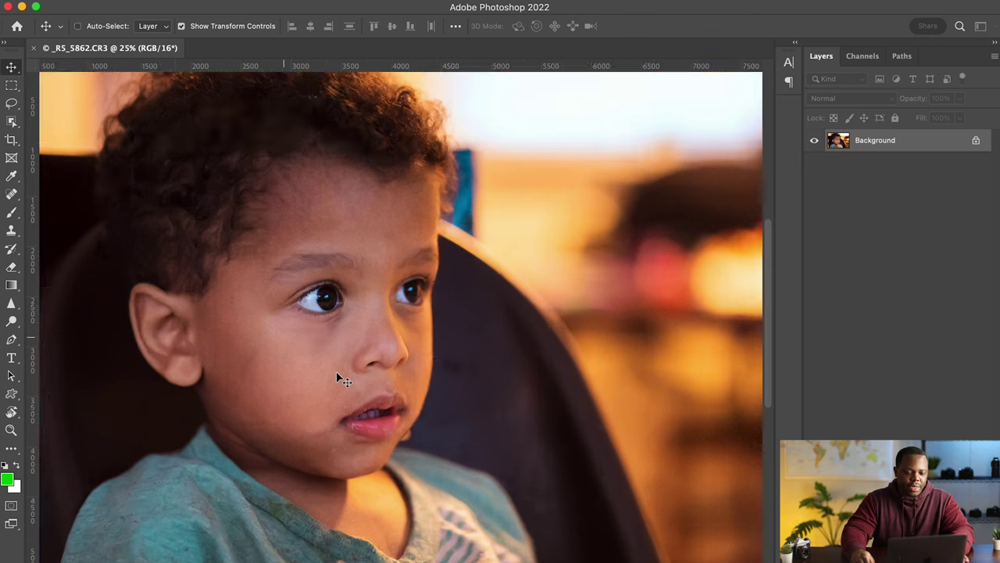
pyautogui.moveTo(339, 375); pyautogui.dragTo(434, 248)
pyautogui.scroll(15, 434, 248)
pyautogui.hscroll(-8, 434, 249)
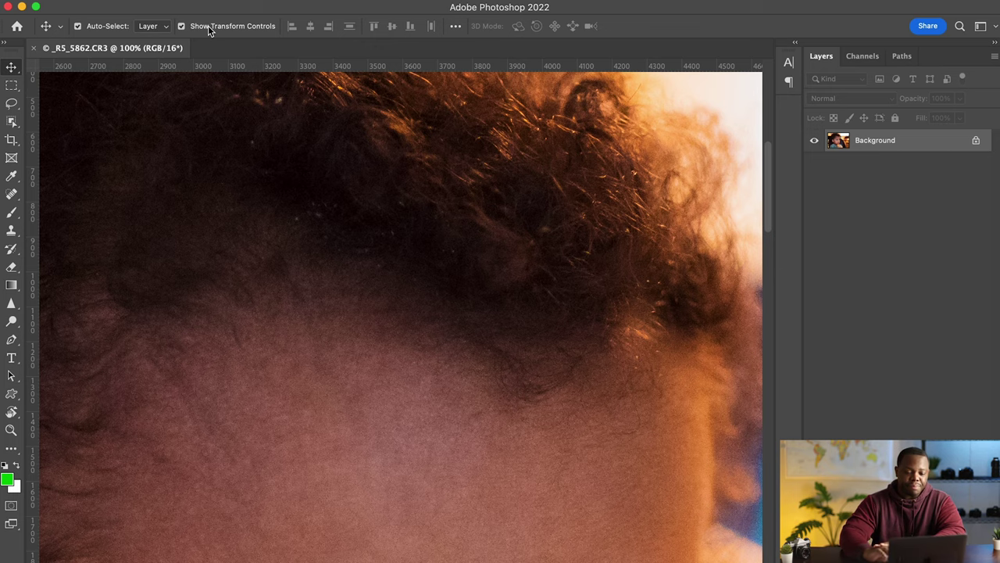
pyautogui.scroll(-10, 540, 334)
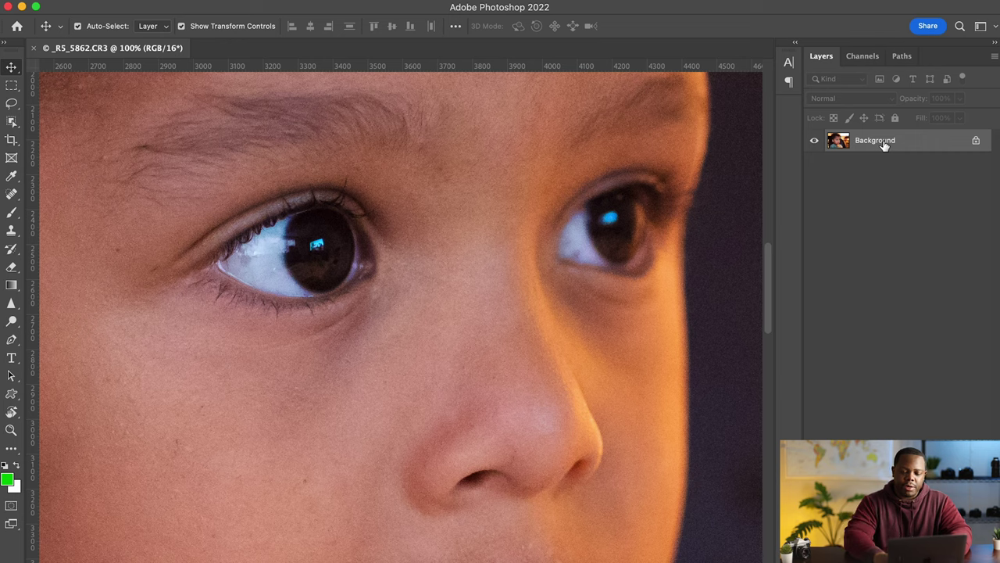
pyautogui.press('super+j')
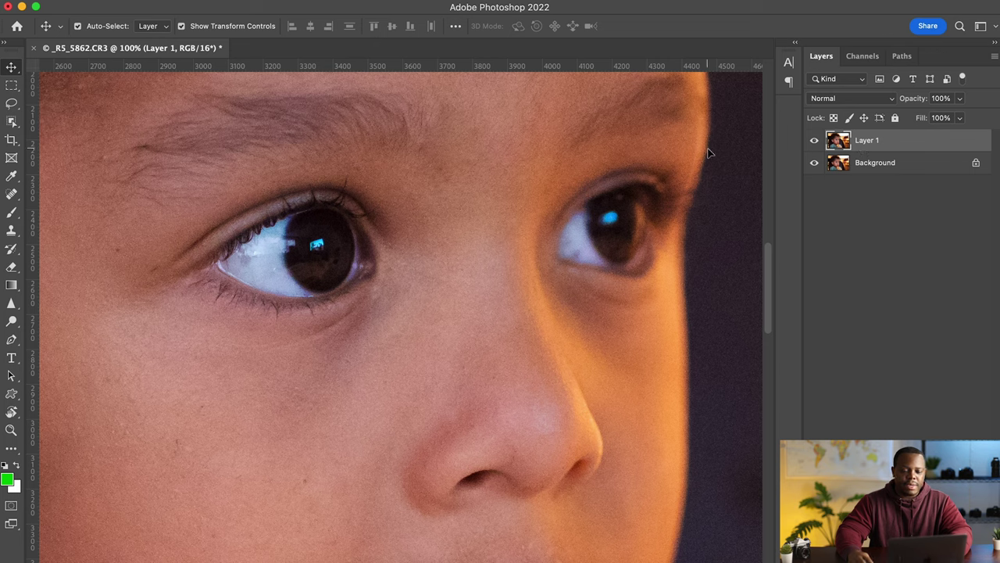
# Step: Run the Camera Raw Filter on Layer 1 with Noise Reduction lowered from 76 to 36
pyautogui.click(320, 0)
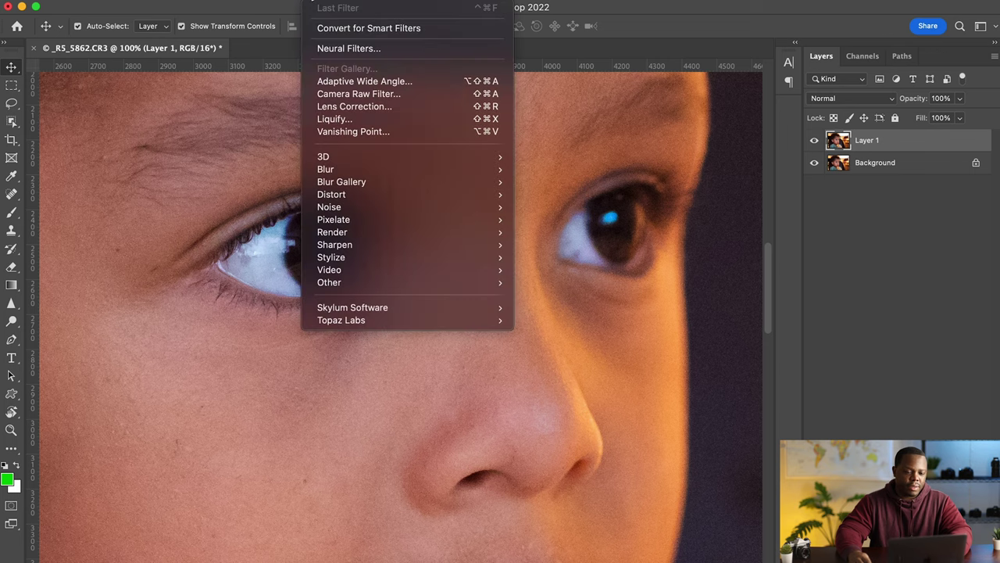
pyautogui.click(367, 93)
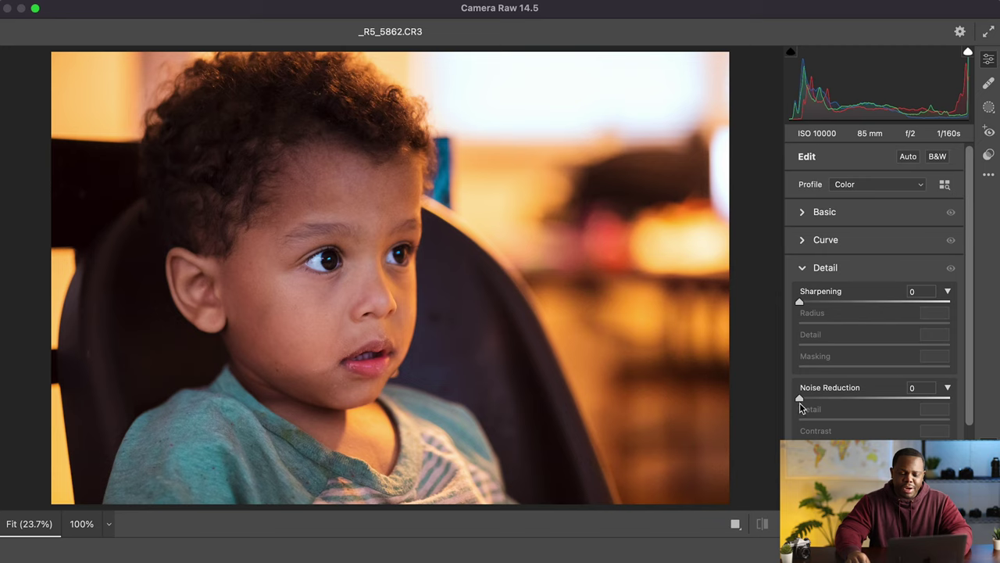
pyautogui.moveTo(799, 399); pyautogui.dragTo(910, 403)
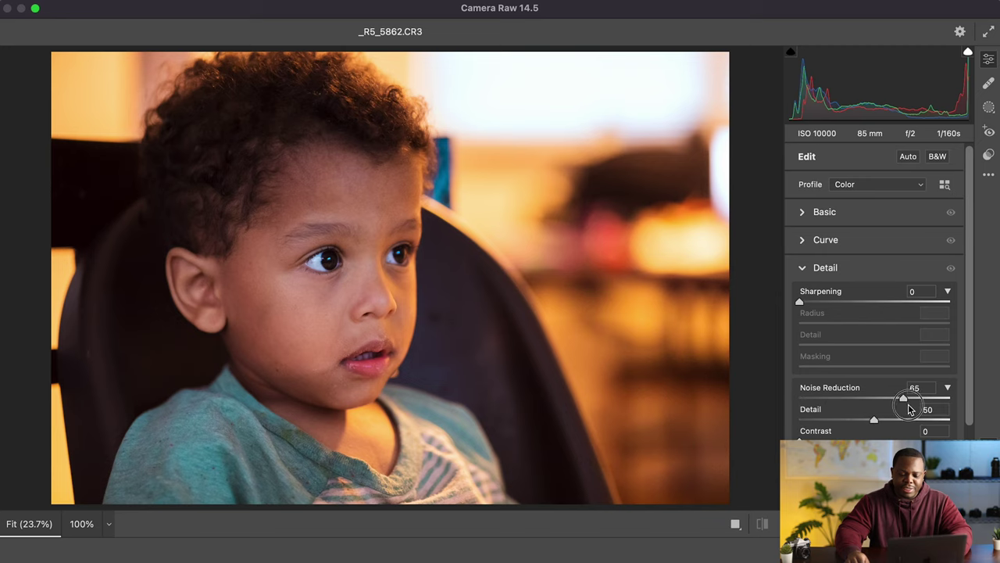
pyautogui.click(156, 386)
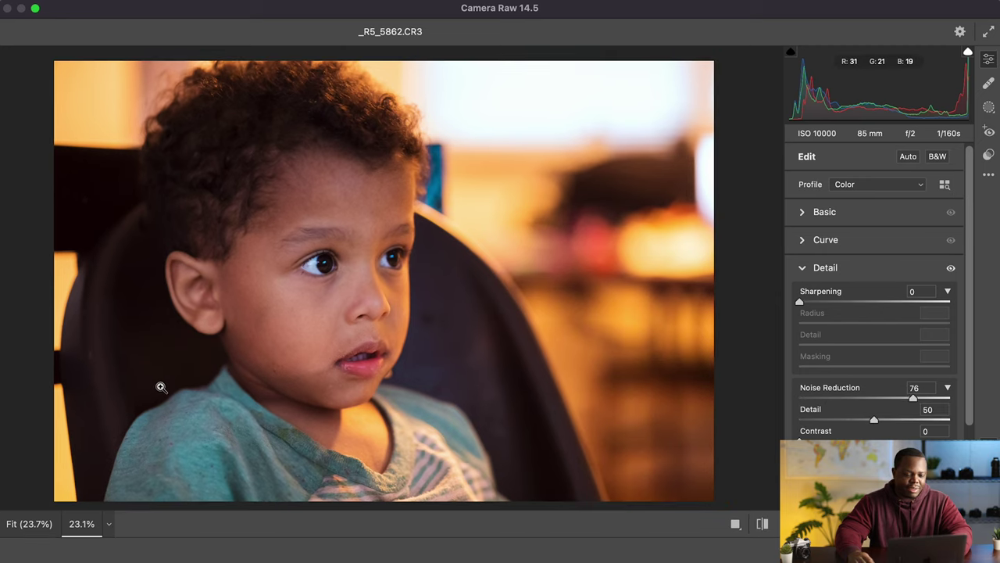
pyautogui.moveTo(913, 399); pyautogui.dragTo(854, 400)
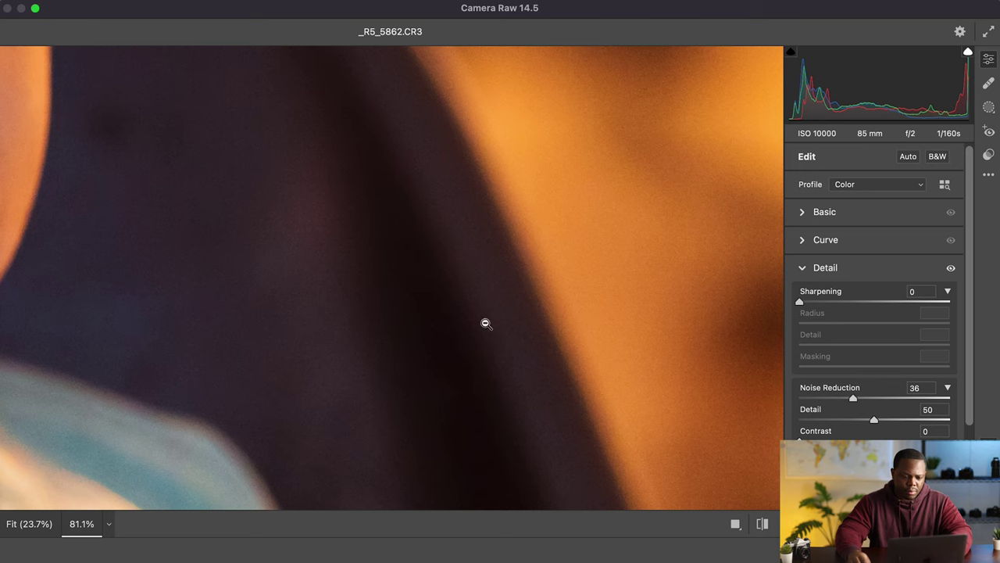
pyautogui.click(487, 324)
# Step: Check the denoised face, eyes and cheek at several zoom levels
pyautogui.click(242, 156)
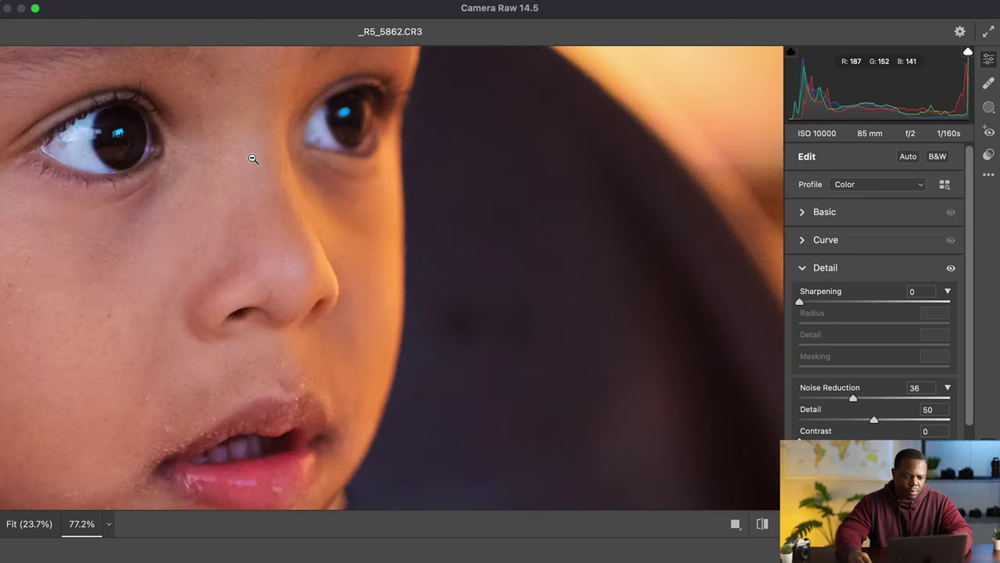
pyautogui.click(248, 161)
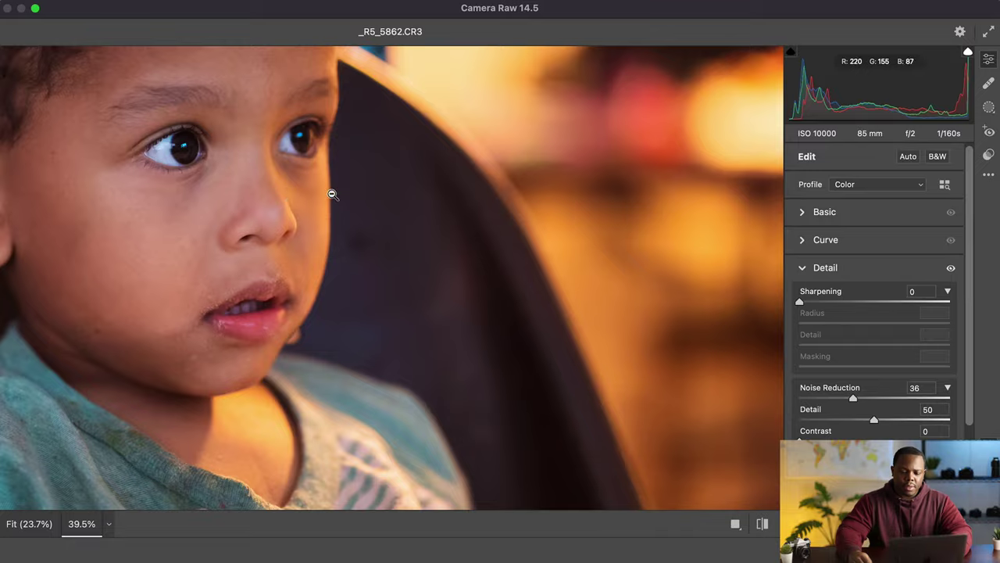
pyautogui.click(331, 192)
pyautogui.click(309, 194)
pyautogui.click(320, 191)
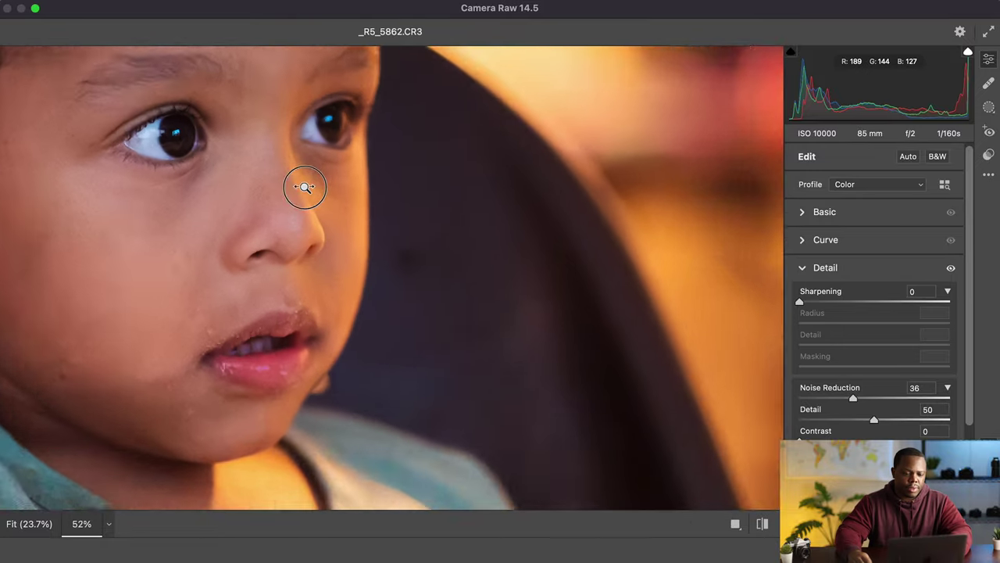
pyautogui.moveTo(305, 186); pyautogui.dragTo(319, 181)
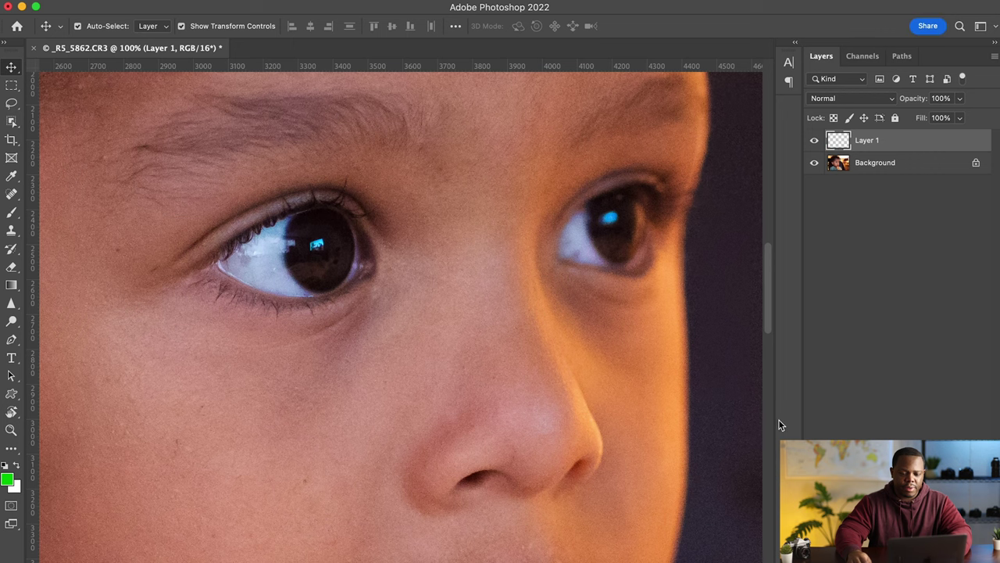
# Step: Apply the noise reduction, hide Layer 1, and create a Background copy layer
pyautogui.press('super+alt+shift+e')
pyautogui.click(869, 162)
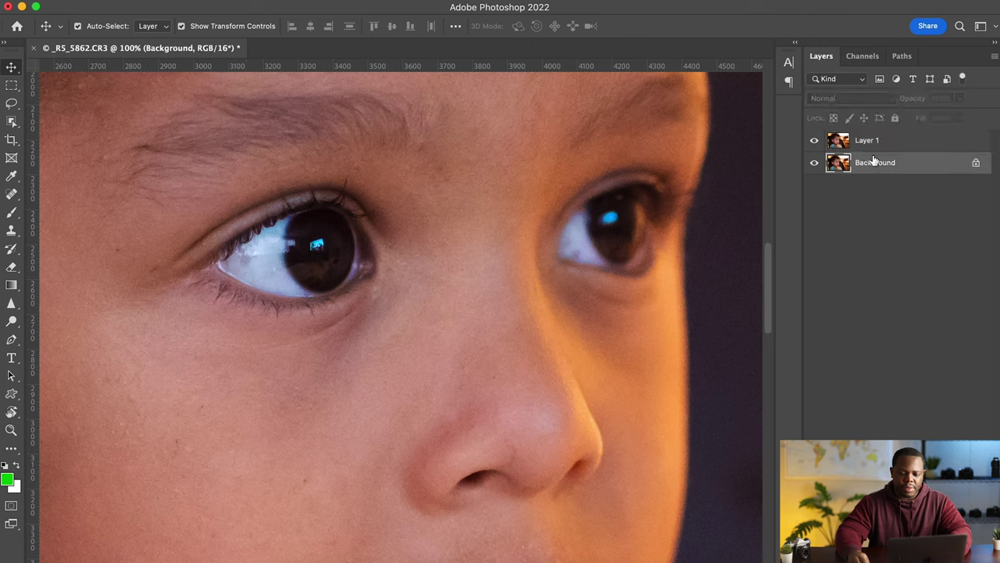
pyautogui.click(816, 141)
pyautogui.press('super')
pyautogui.press('super+j')
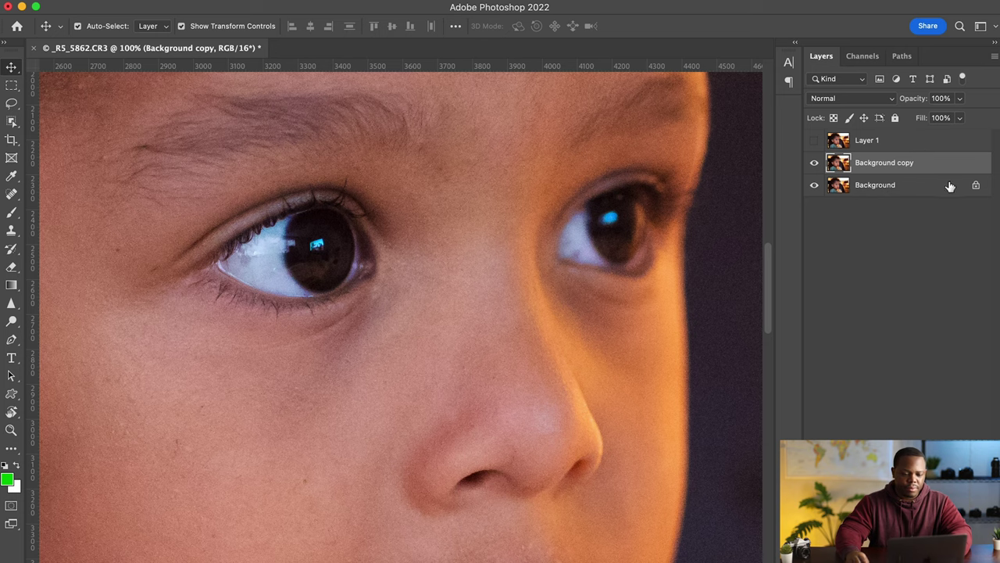
# Step: Toggle Layer 1 to compare noise levels, then frame the child's whole face
pyautogui.click(815, 141)
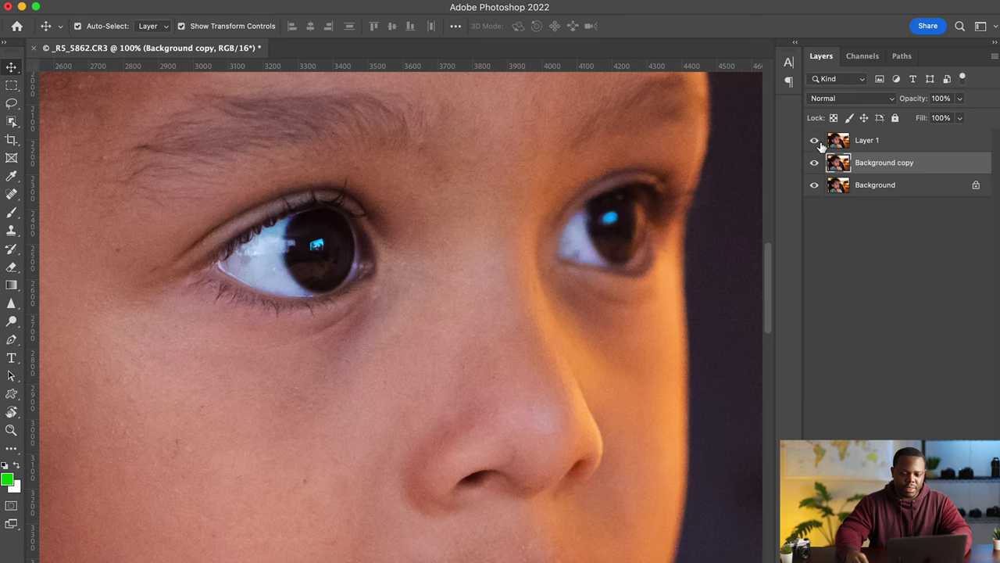
pyautogui.moveTo(663, 239); pyautogui.dragTo(409, 196)
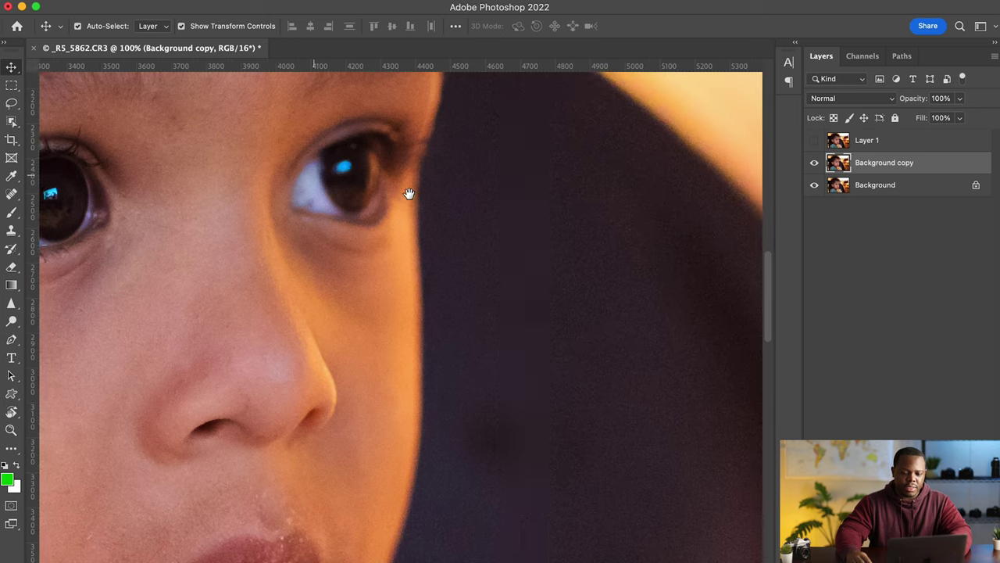
pyautogui.scroll(8, 551, 249)
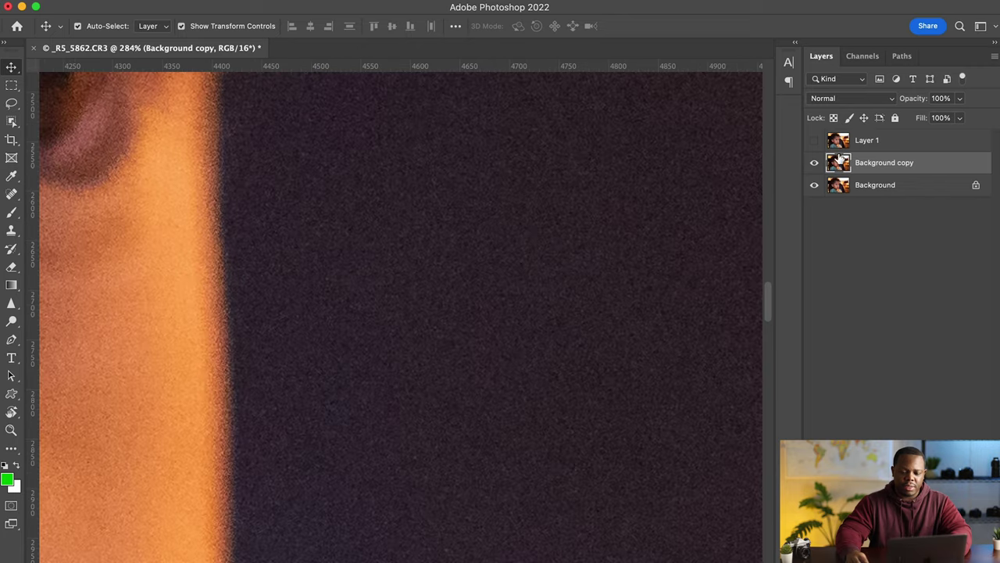
pyautogui.click(815, 140)
pyautogui.click(879, 147)
pyautogui.click(879, 167)
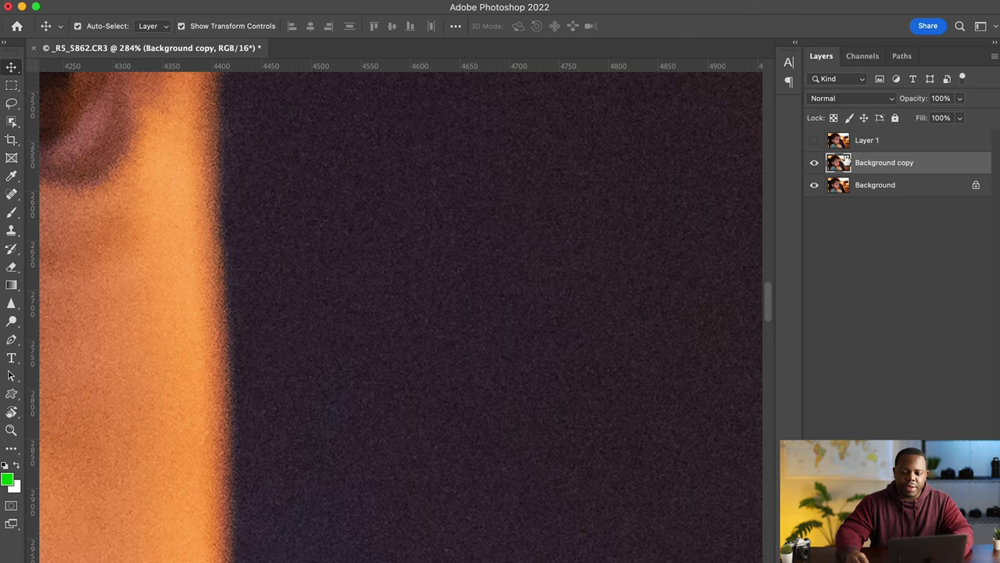
pyautogui.click(815, 140)
pyautogui.scroll(-5, 364, 201)
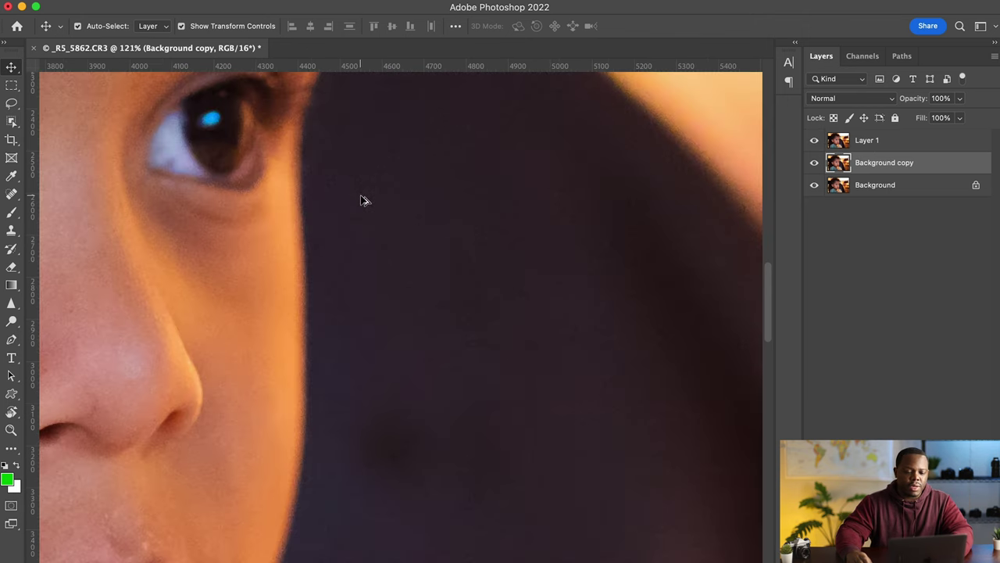
pyautogui.scroll(-4, 361, 200)
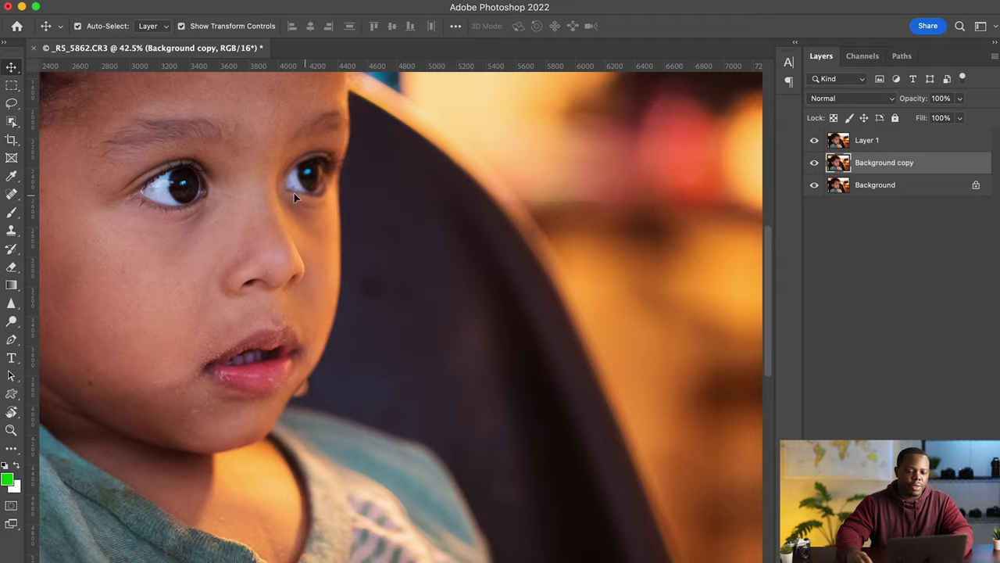
pyautogui.moveTo(296, 193); pyautogui.dragTo(472, 298)
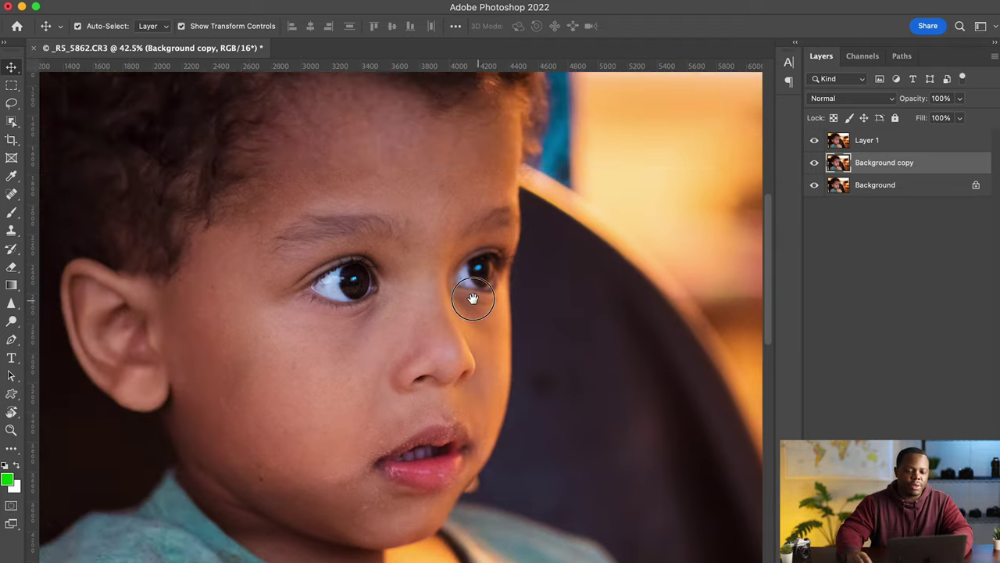
# Step: In Image Size, keep Bicubic Sharper (reduction) resampling and set units to Pixels
pyautogui.click(168, 0)
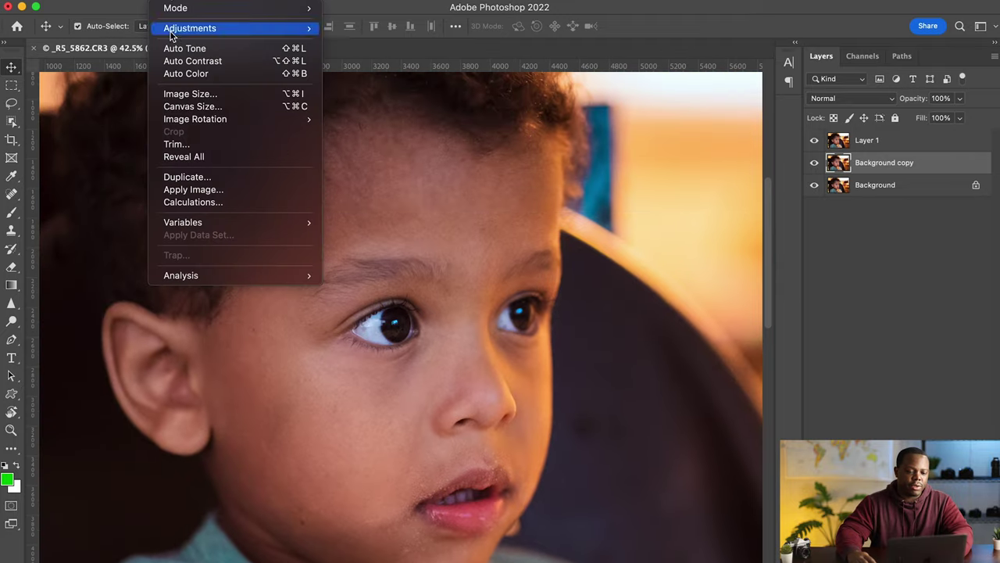
pyautogui.click(227, 96)
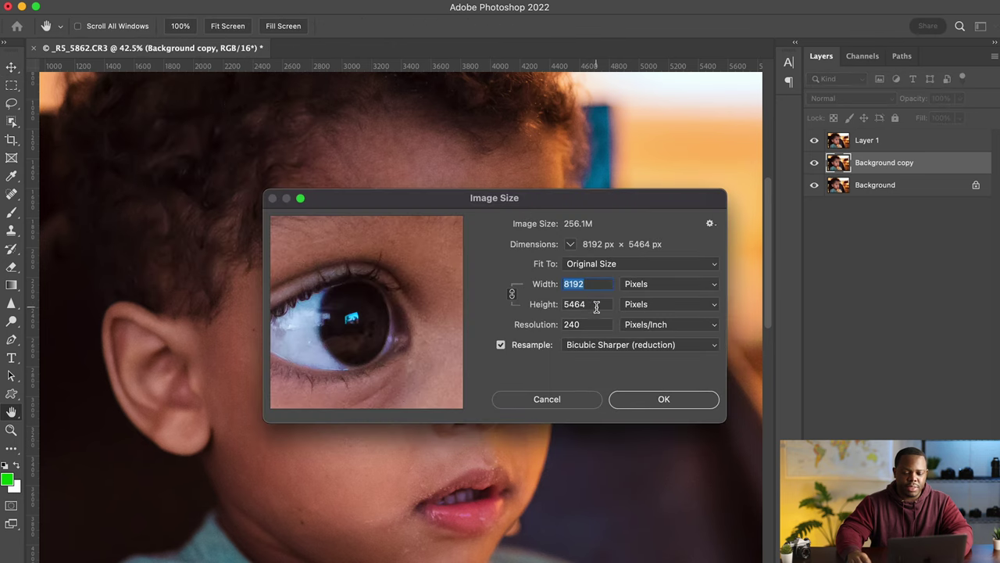
pyautogui.click(519, 348)
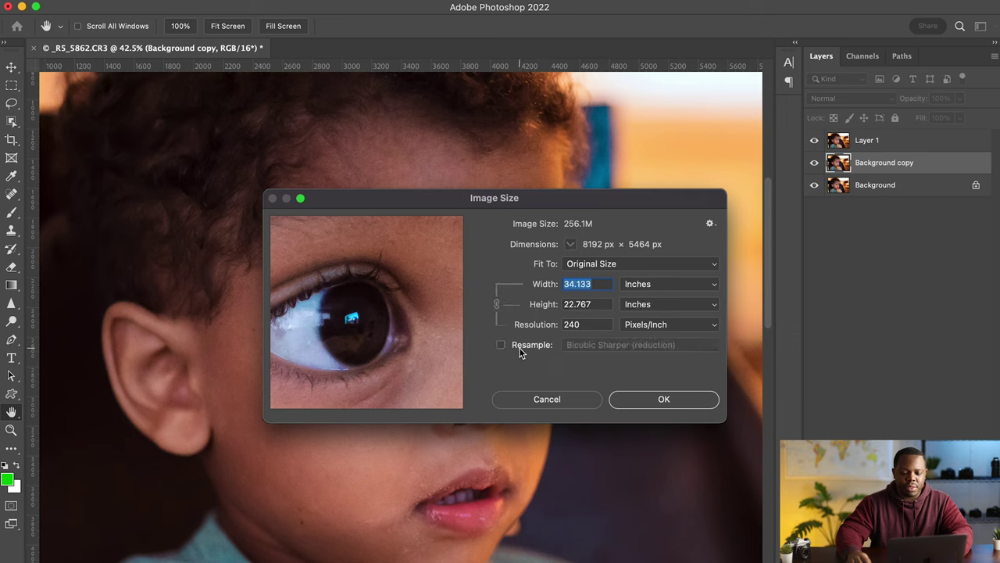
pyautogui.click(501, 346)
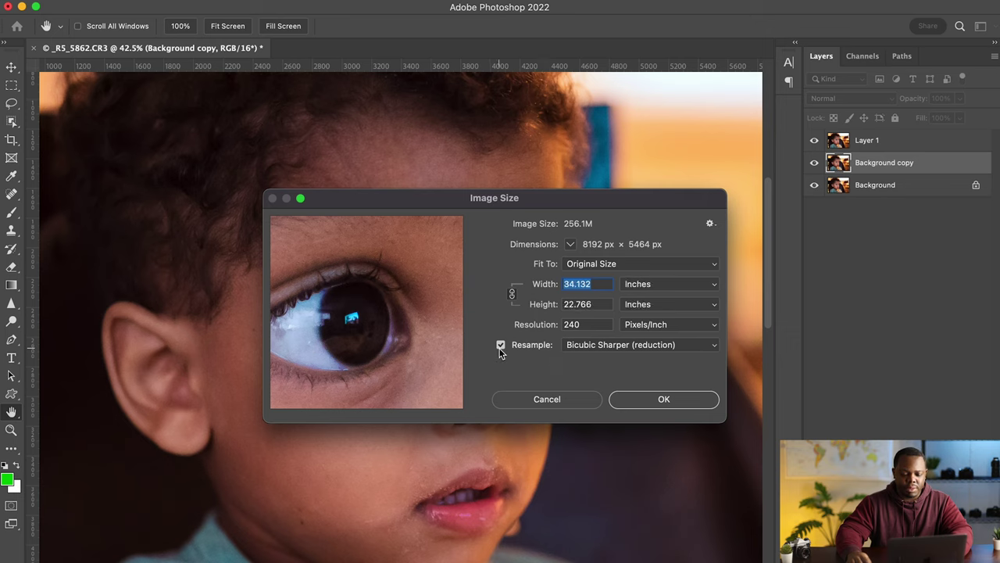
pyautogui.click(645, 347)
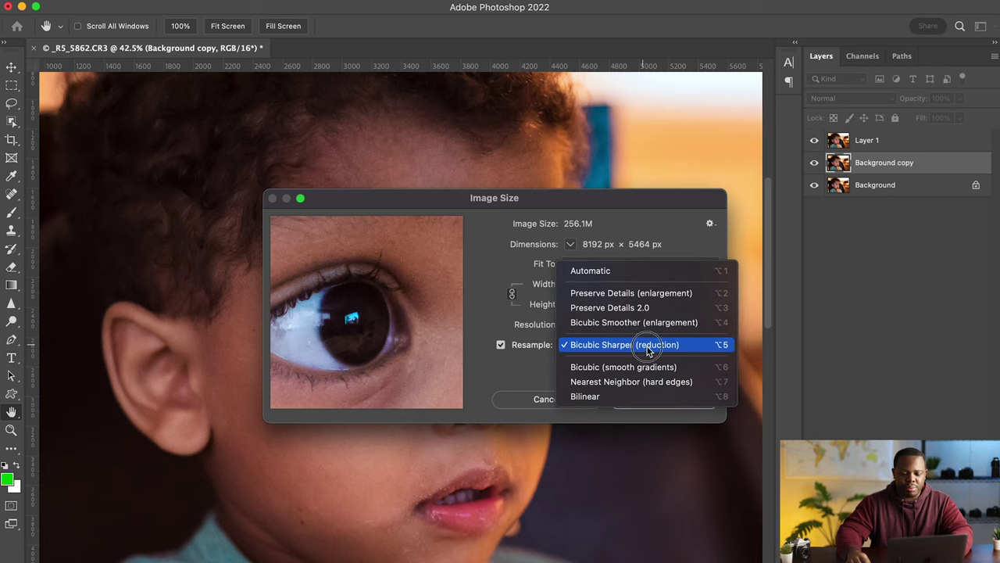
pyautogui.click(647, 348)
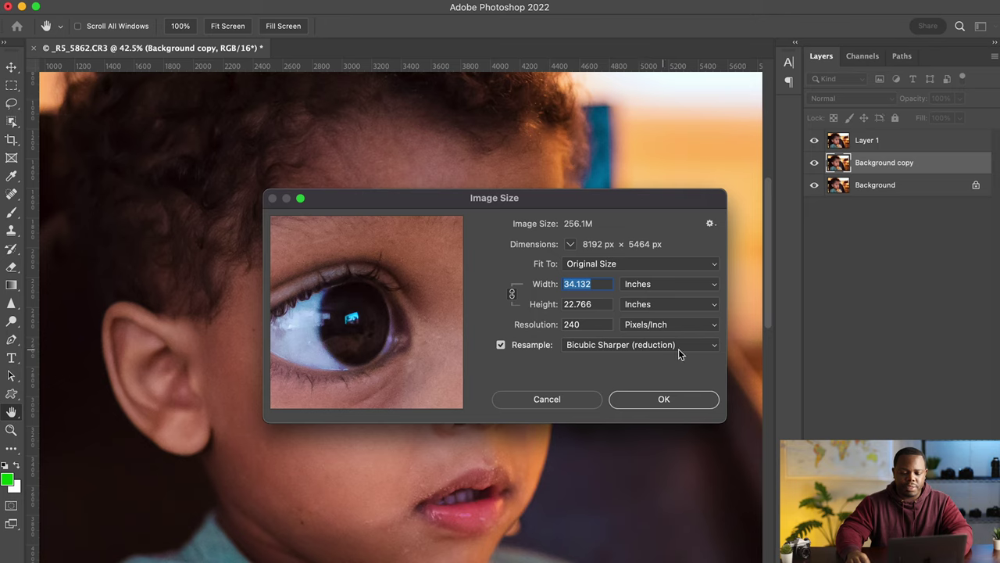
pyautogui.click(667, 287)
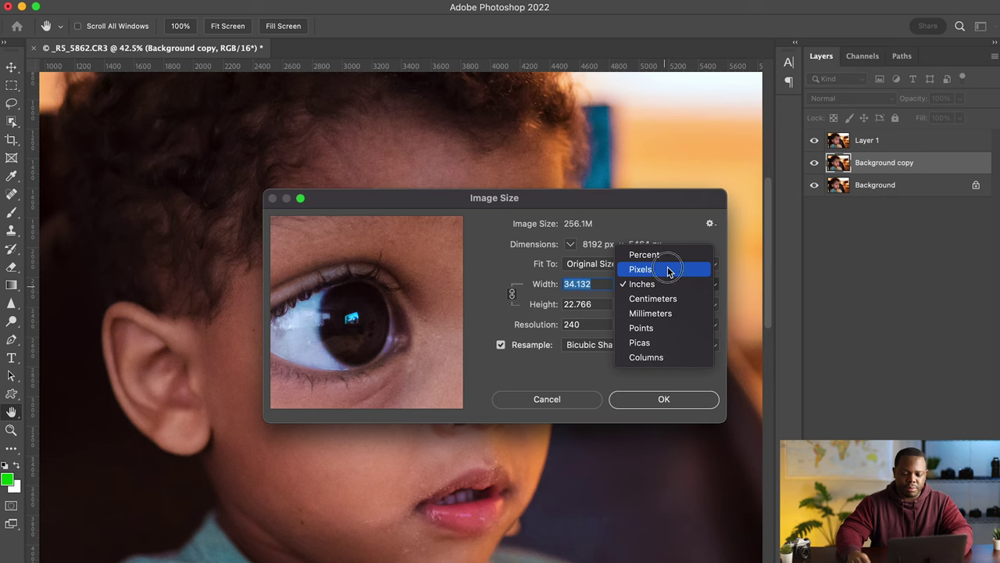
pyautogui.click(668, 269)
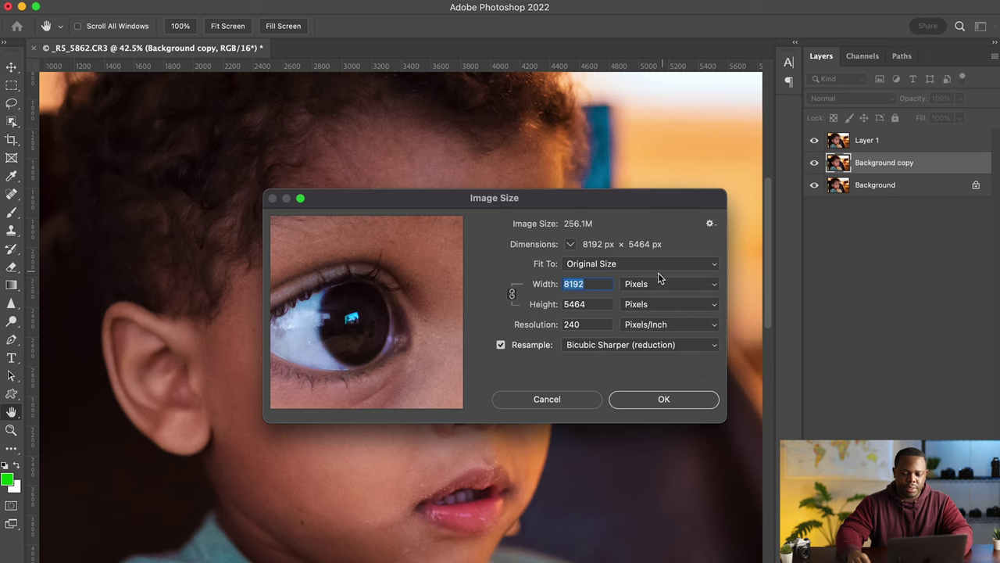
# Step: Replace the 8192 width with 3000 pixels
pyautogui.click(598, 302)
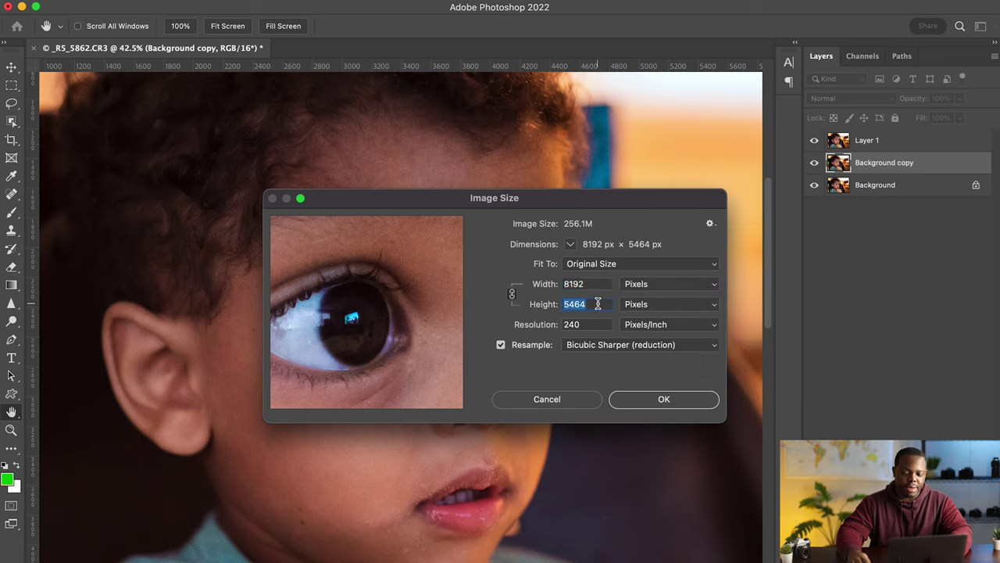
pyautogui.hotkey('shift', 'Tab')
pyautogui.press('Tab')
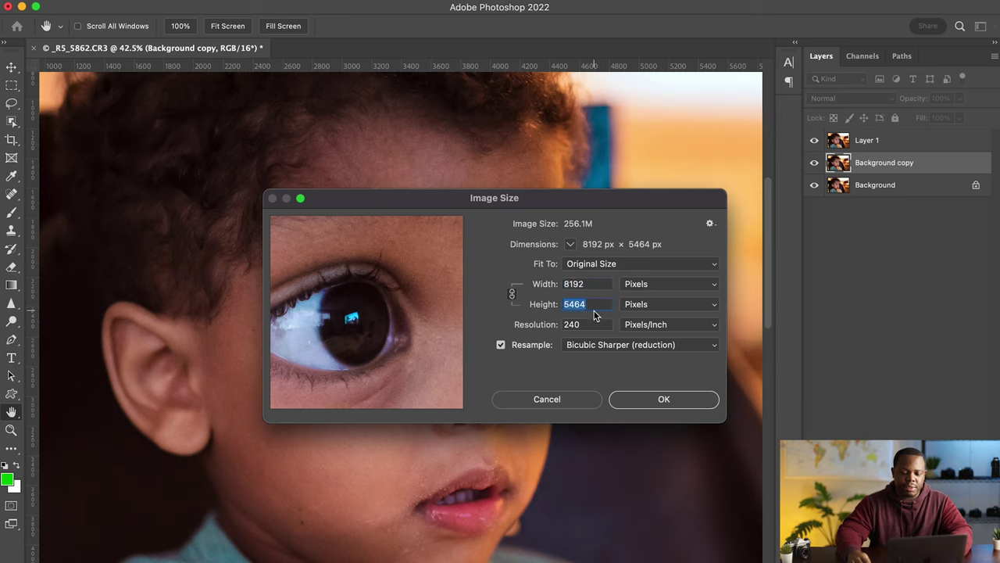
pyautogui.click(598, 283)
pyautogui.click(592, 283)
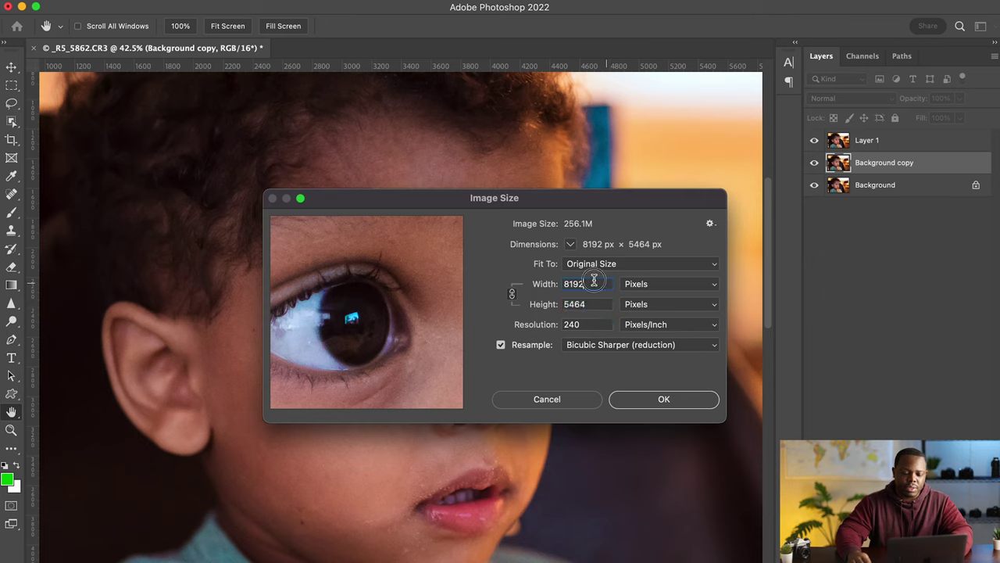
pyautogui.click(518, 286)
pyautogui.write('3')
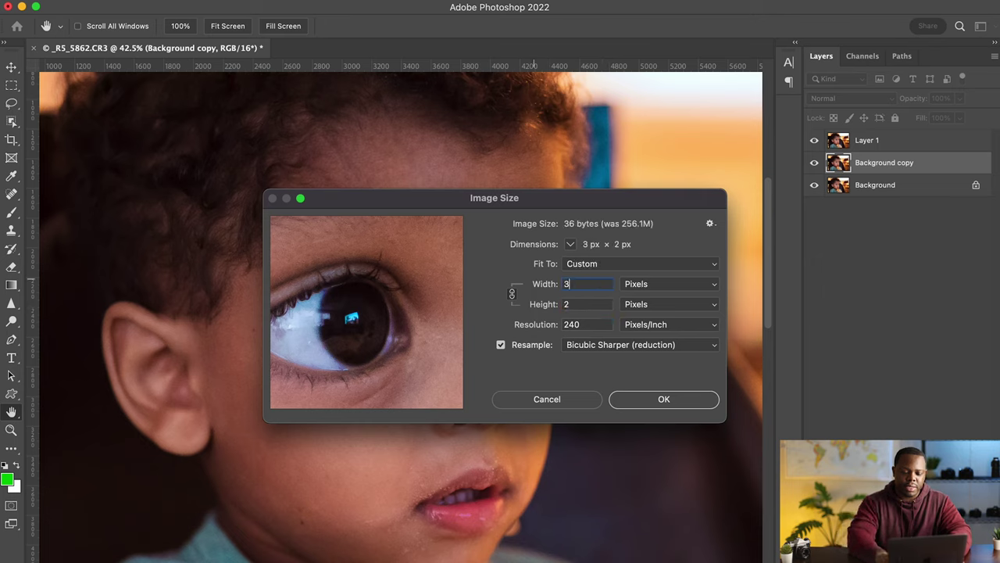
pyautogui.write('000')
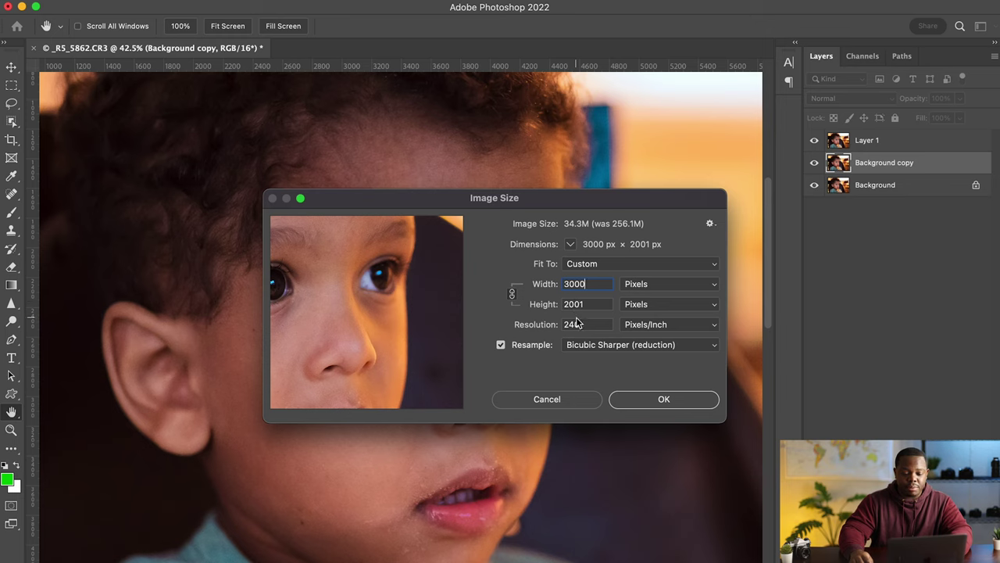
# Step: Change the width to 4000 pixels and confirm the linked height of 2668
pyautogui.click(596, 287)
pyautogui.doubleClick(596, 287)
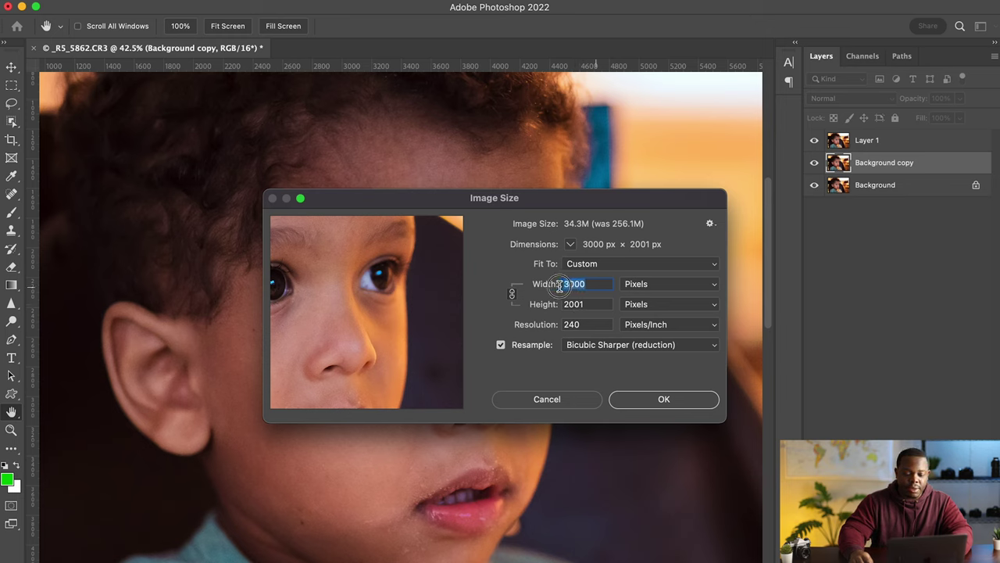
pyautogui.write('4000')
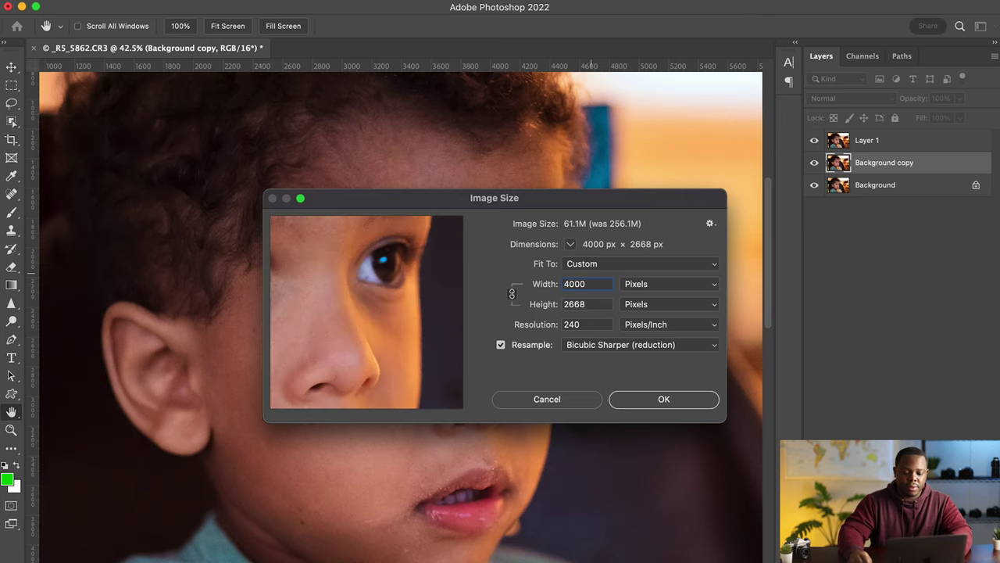
pyautogui.press('Tab')
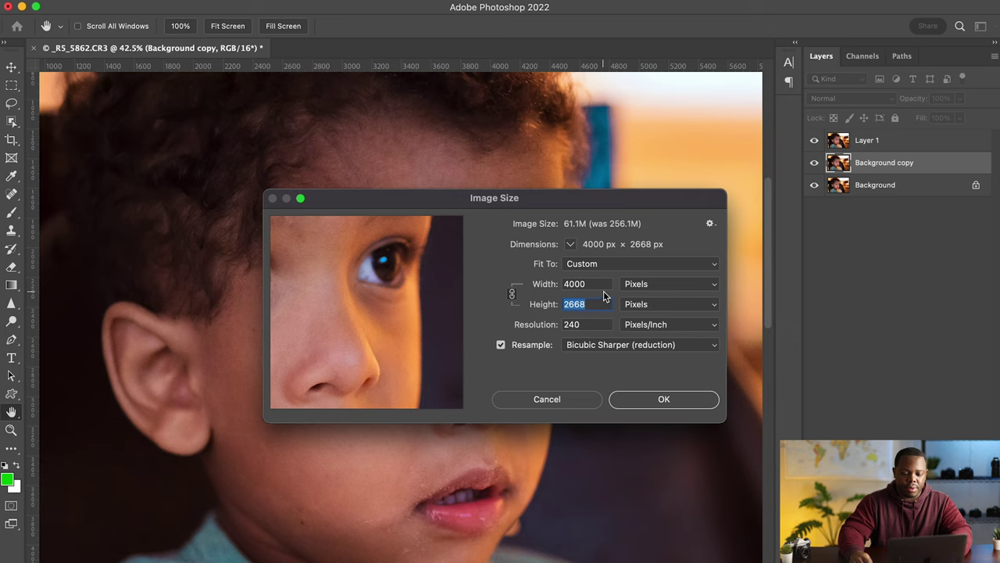
pyautogui.hotkey('shift', 'Tab')
pyautogui.press('Tab')
pyautogui.hotkey('shift', 'Tab')
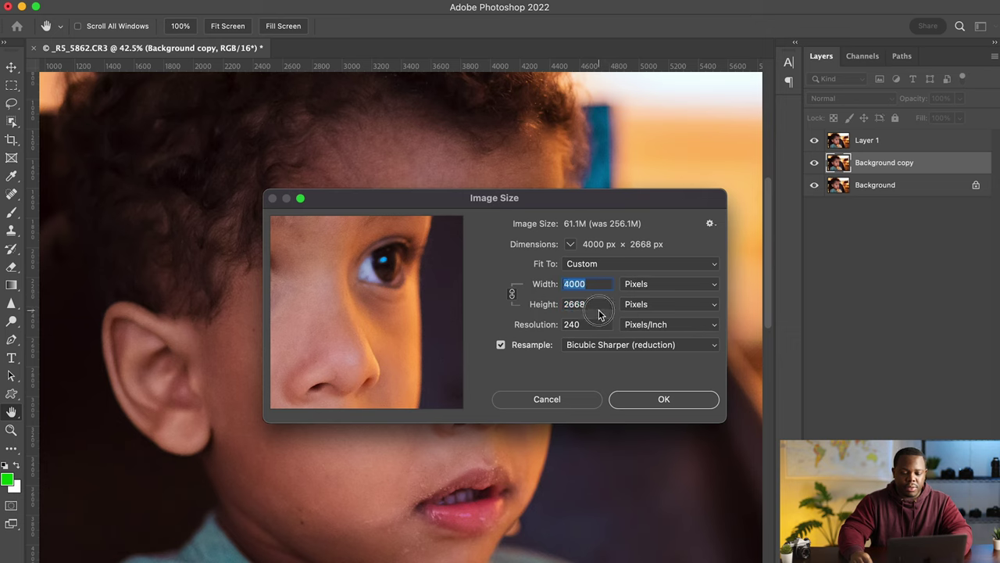
pyautogui.press('Tab')
pyautogui.hotkey('shift', 'Tab')
pyautogui.press('Tab')
pyautogui.press('Right')
pyautogui.hotkey('shift', 'Tab')
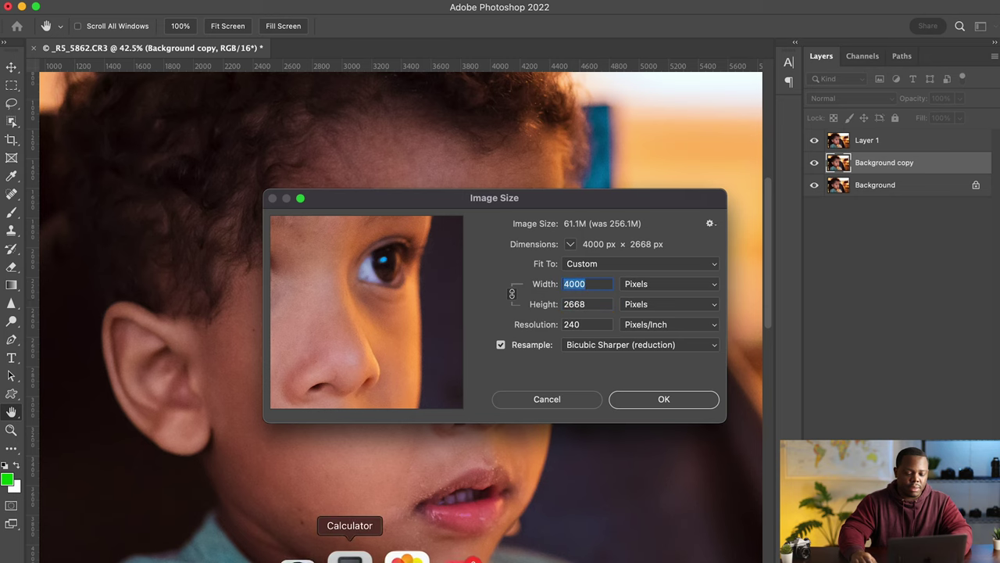
# Step: Compute 4000 × 2668 = 10,672,000 in Calculator, then apply the 4000 × 2668 px Bicubic Sharper resize
pyautogui.click(356, 556)
pyautogui.moveTo(544, 293); pyautogui.dragTo(279, 128)
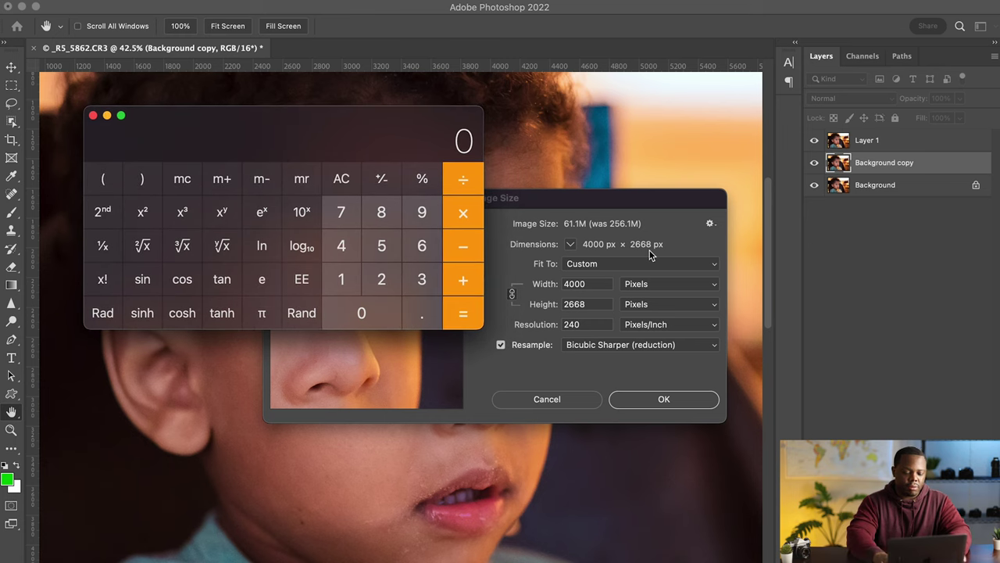
pyautogui.write('4000')
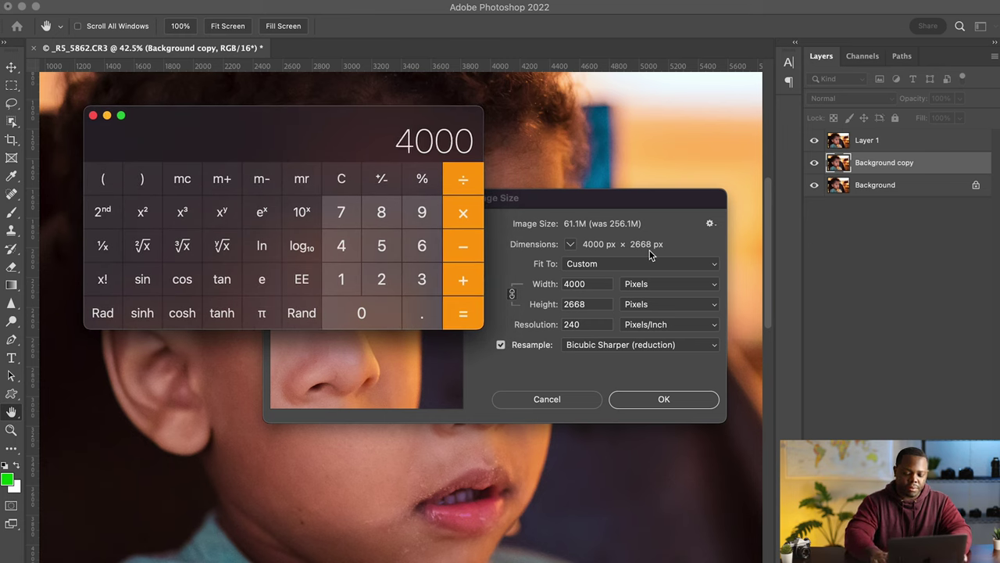
pyautogui.write('*')
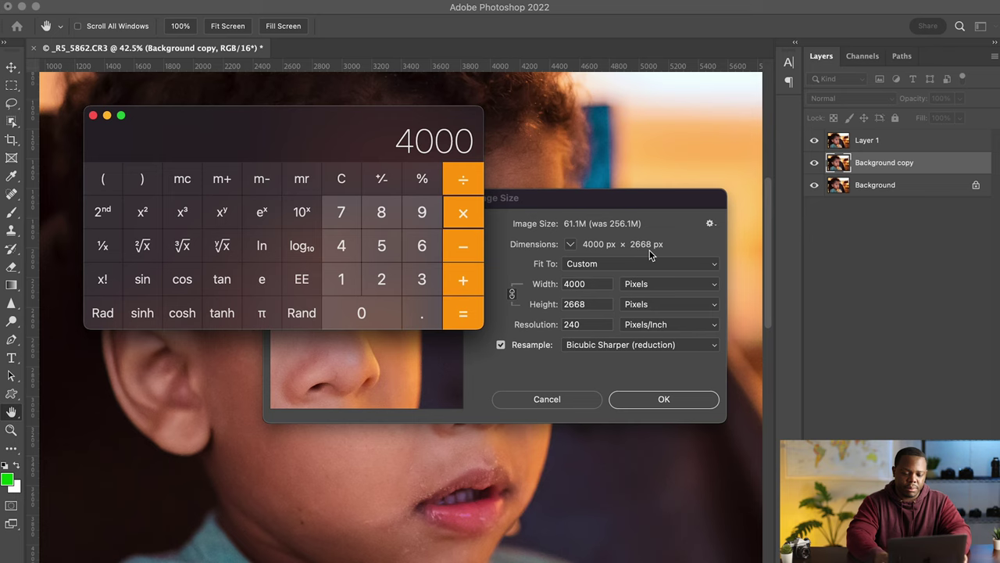
pyautogui.write('26')
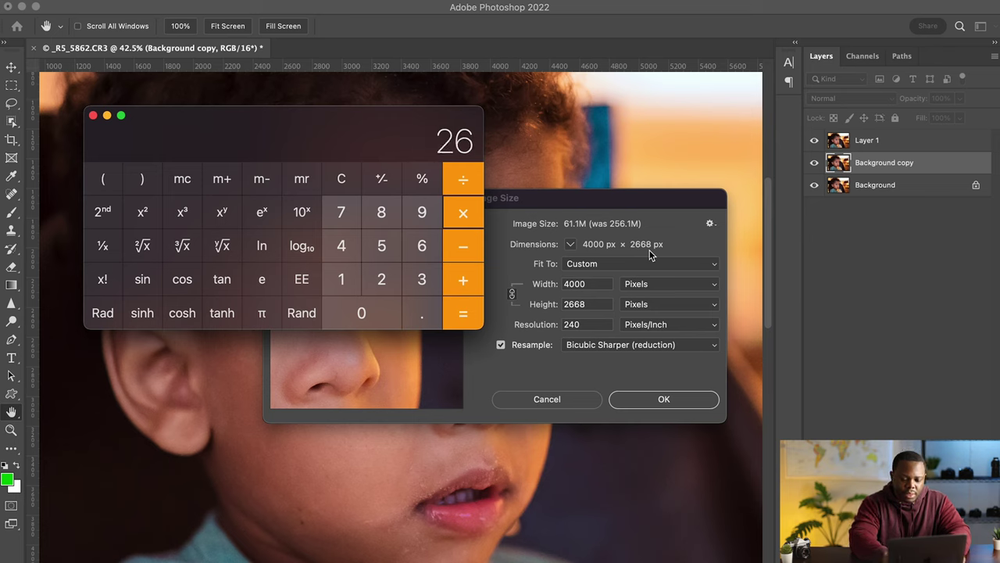
pyautogui.write('68')
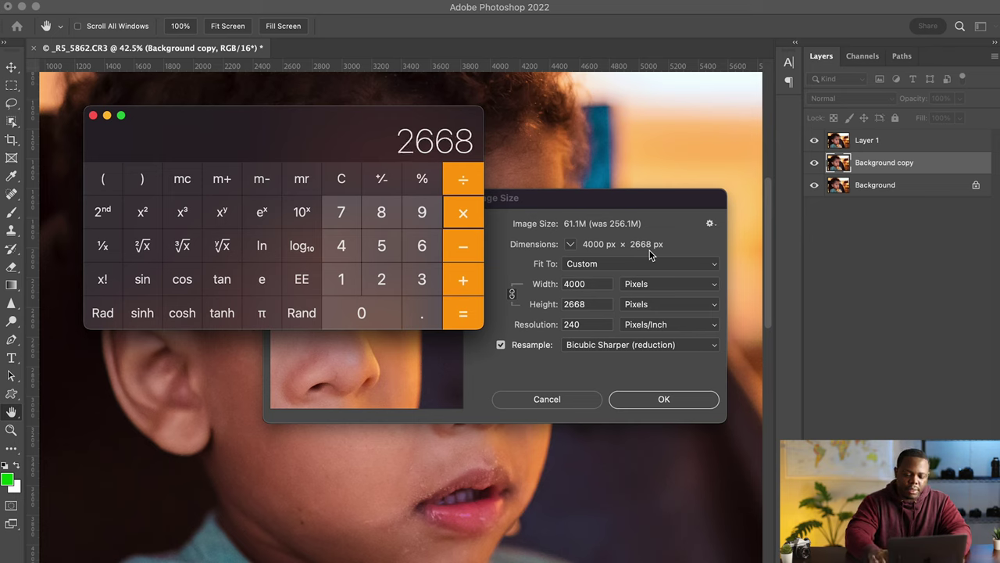
pyautogui.press('Return')
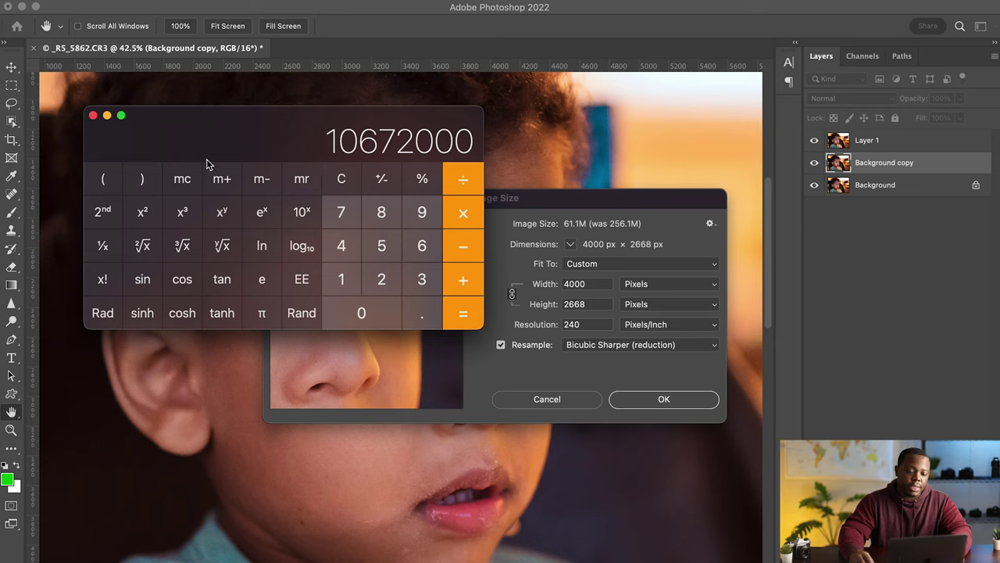
pyautogui.click(93, 115)
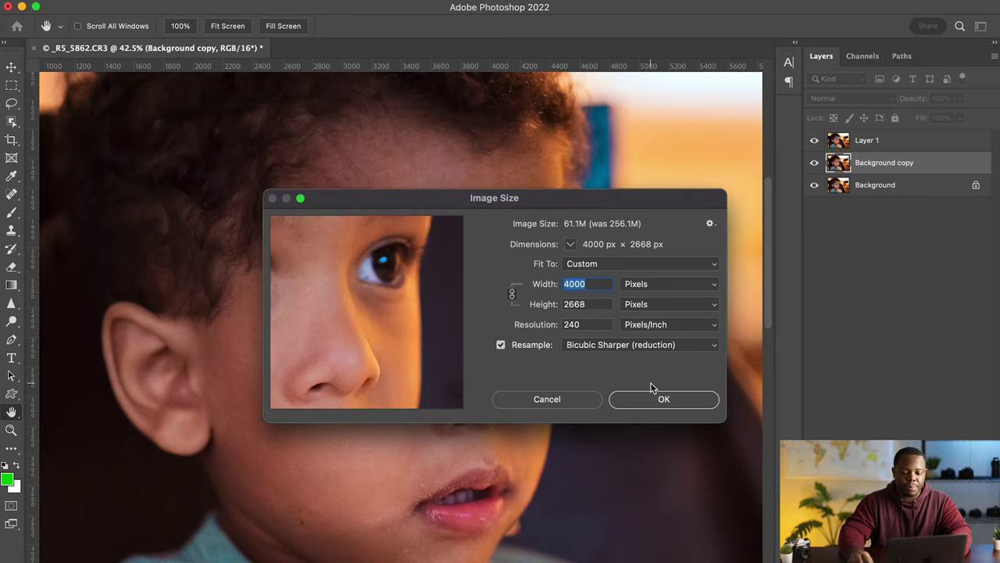
pyautogui.moveTo(366, 283); pyautogui.dragTo(491, 294)
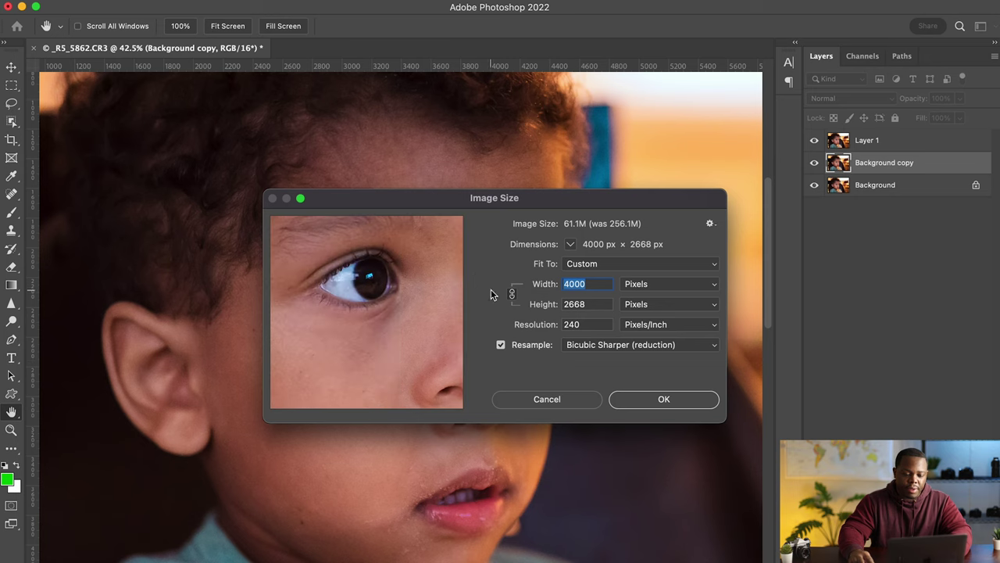
pyautogui.click(675, 401)
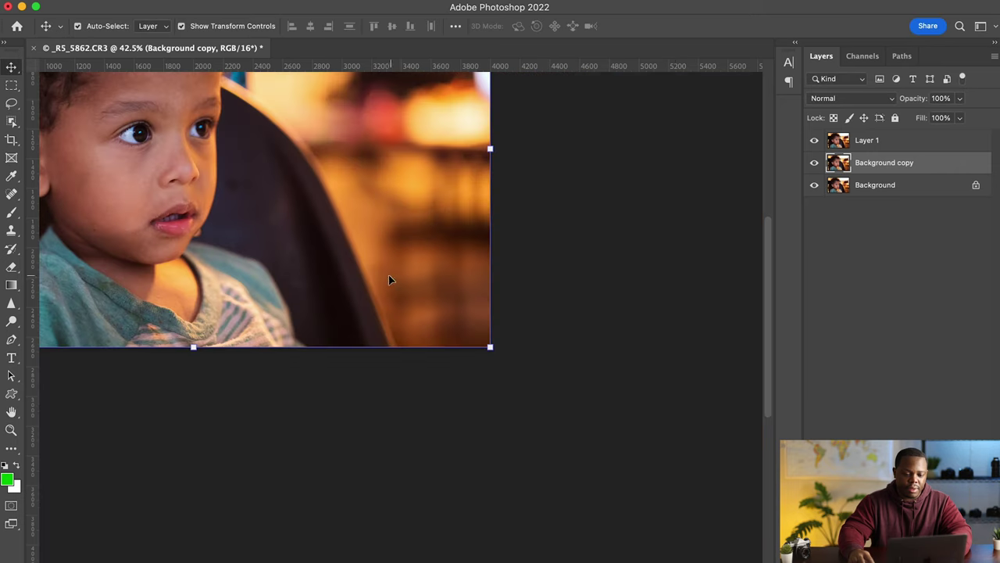
# Step: View the portrait at 100% and pan across the lower face, eyes, cheek and hair to judge detail
pyautogui.moveTo(290, 230); pyautogui.dragTo(527, 415)
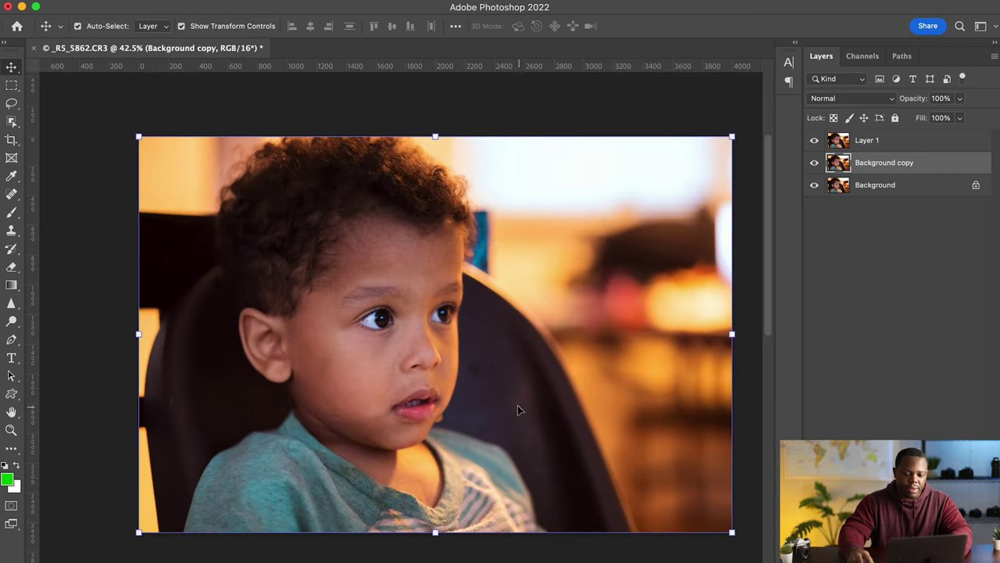
pyautogui.press('super')
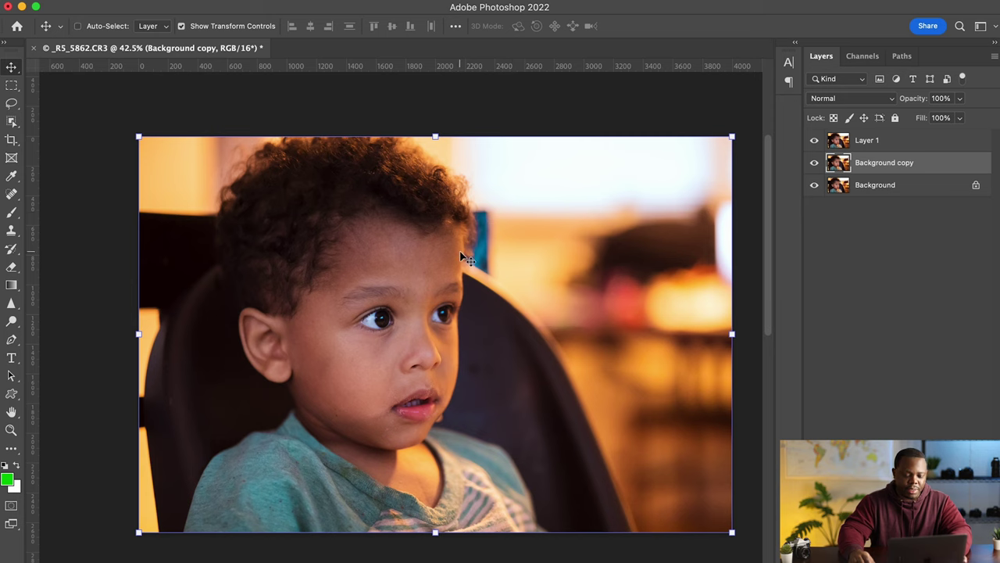
pyautogui.press('super+equal')
pyautogui.press('super+equal')
pyautogui.press('super+equal')
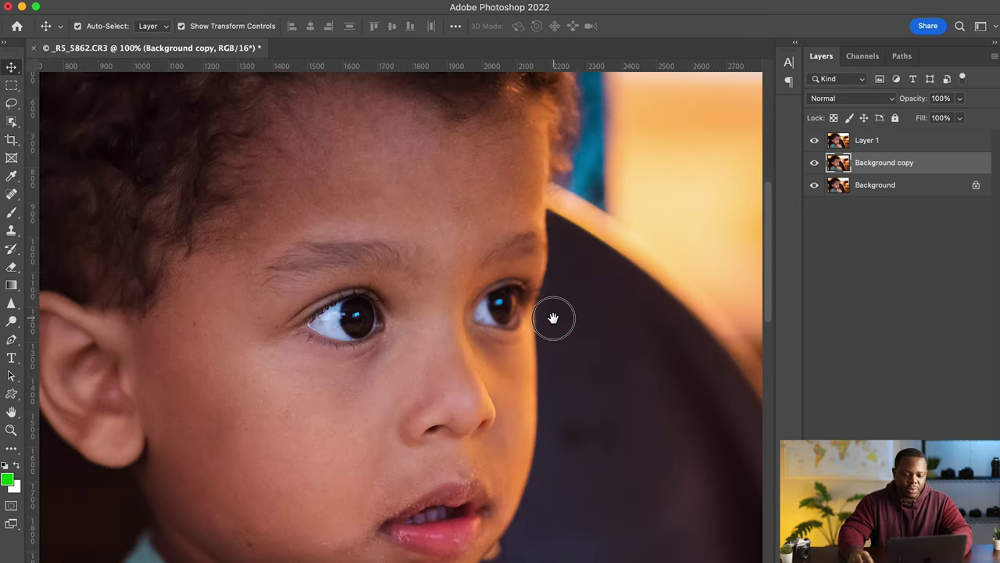
pyautogui.moveTo(553, 318); pyautogui.dragTo(454, 225)
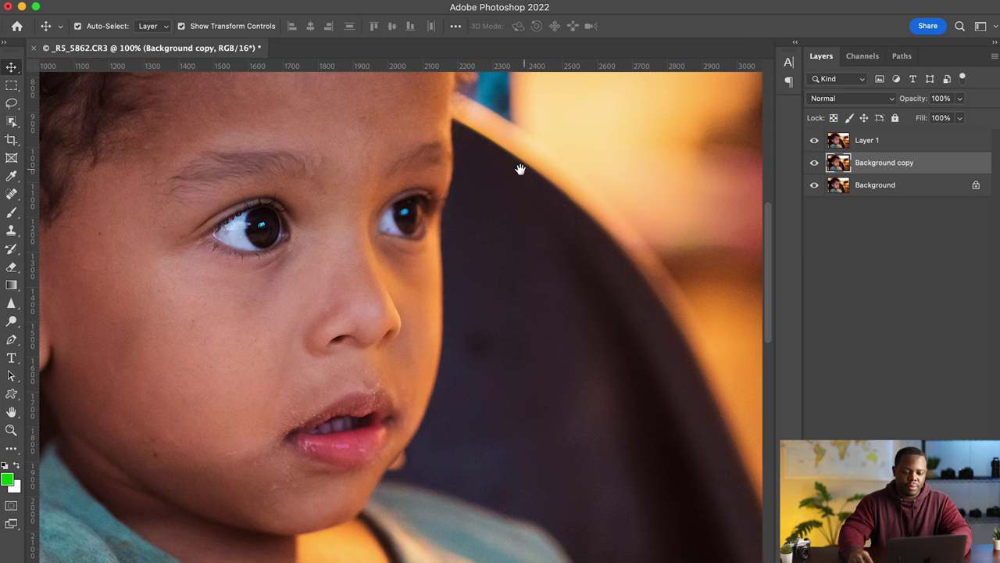
pyautogui.moveTo(519, 167); pyautogui.dragTo(542, 261)
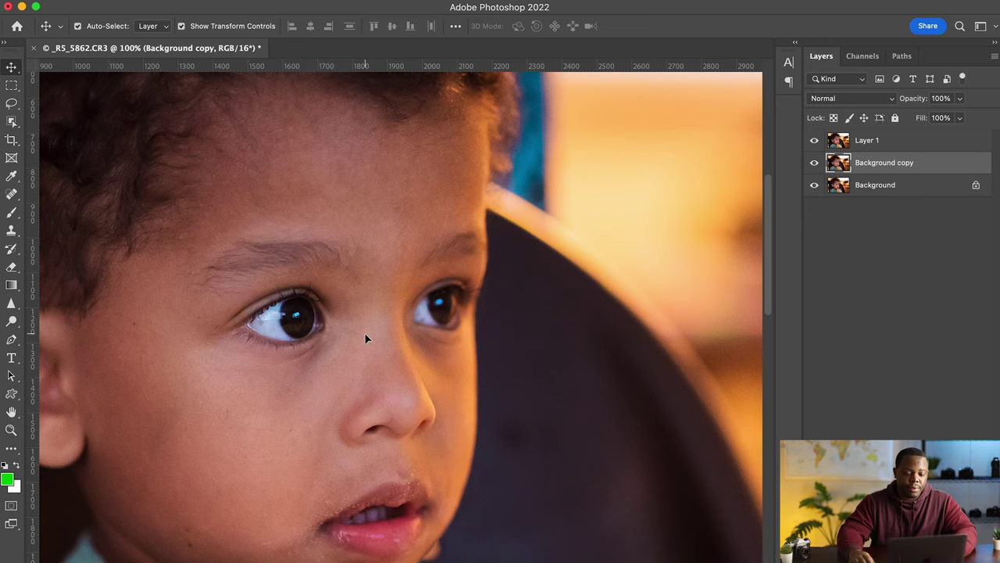
pyautogui.moveTo(428, 365); pyautogui.dragTo(431, 343)
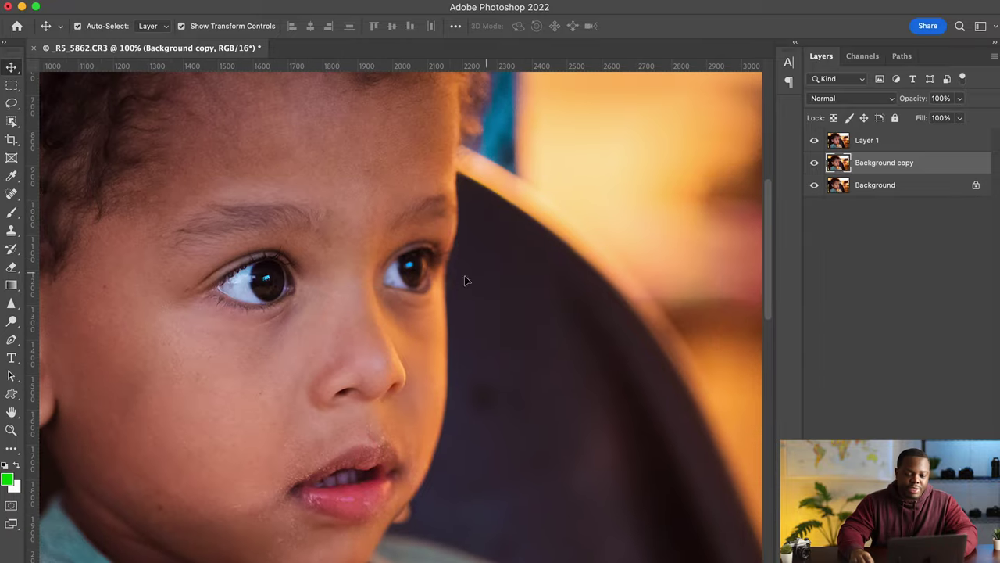
# Step: Toggle Layer 1's visibility to compare the denoised version with the layers below
pyautogui.click(815, 142)
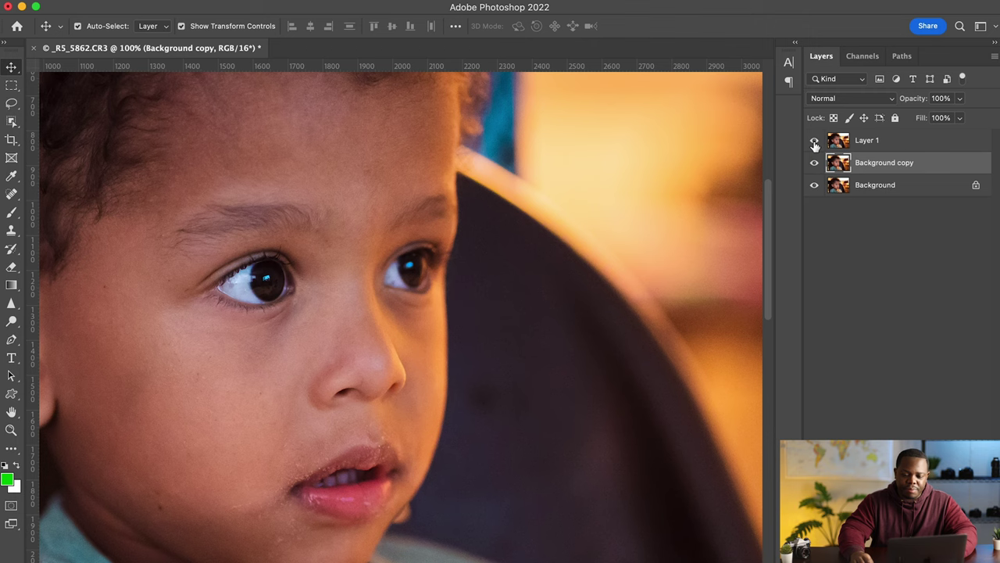
pyautogui.click(814, 143)
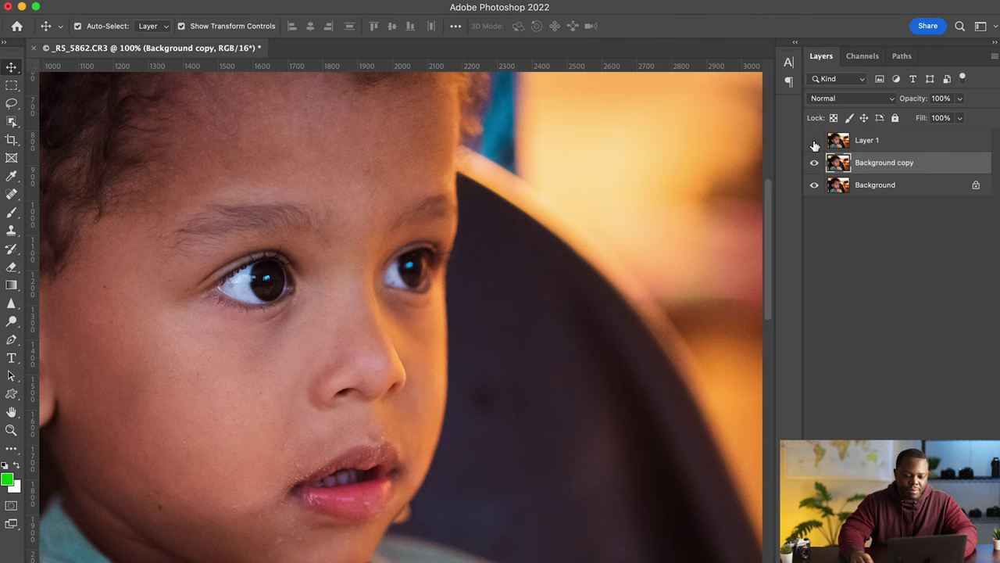
pyautogui.click(815, 143)
# Step: Add a white layer mask to Layer 1 and check the mouth, forehead and eyes
pyautogui.click(880, 140)
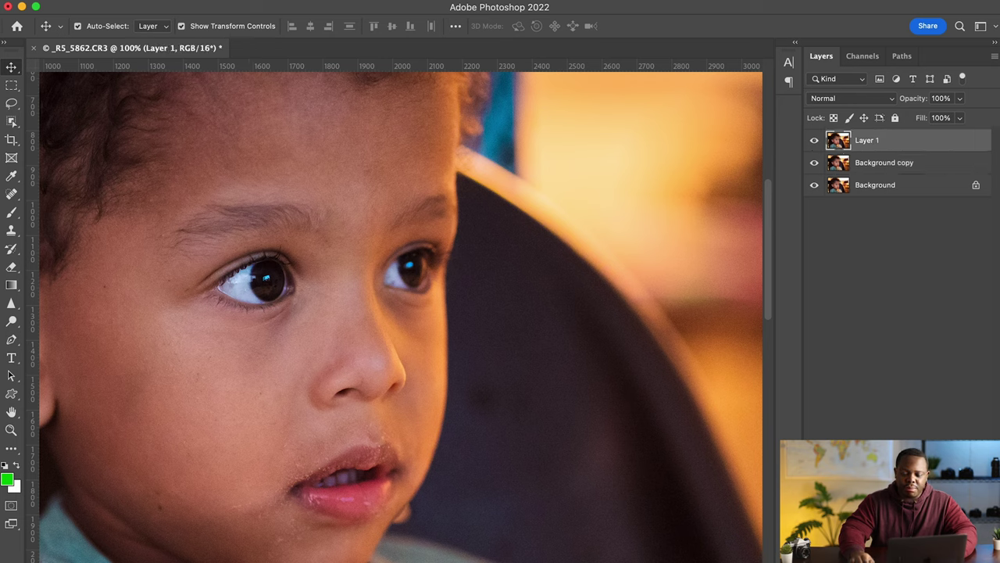
pyautogui.click(867, 552)
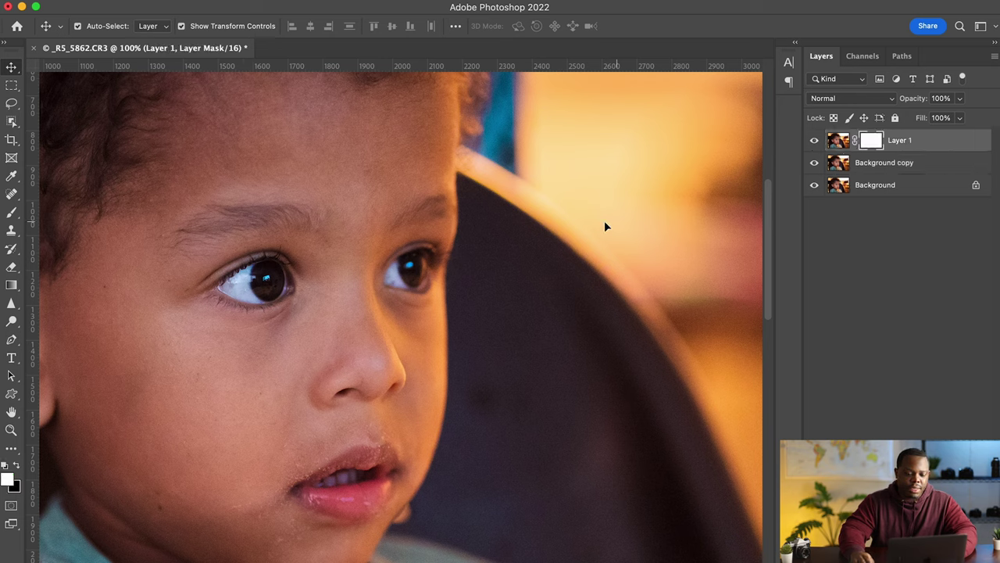
pyautogui.moveTo(423, 401); pyautogui.dragTo(518, 292)
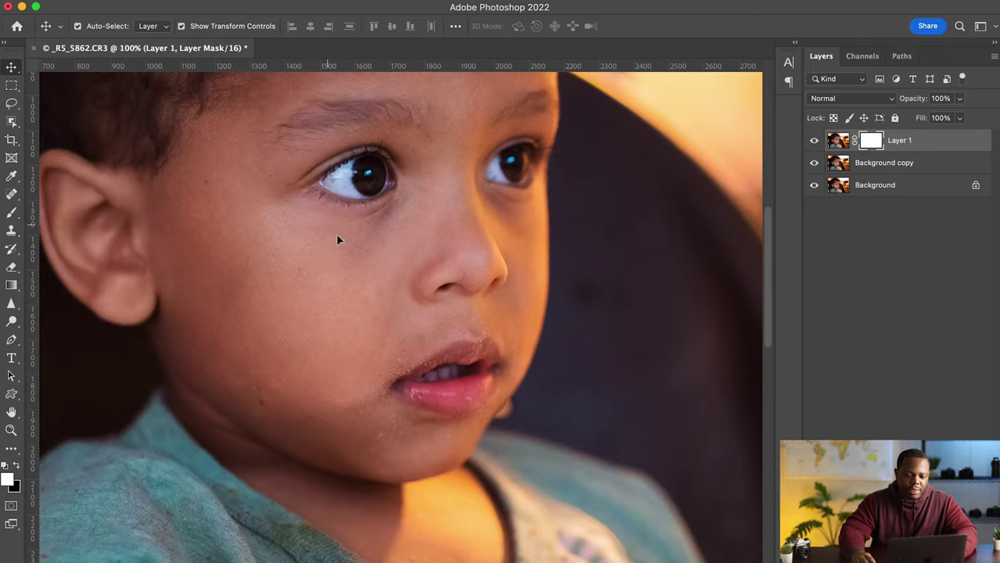
pyautogui.moveTo(350, 209); pyautogui.dragTo(414, 395)
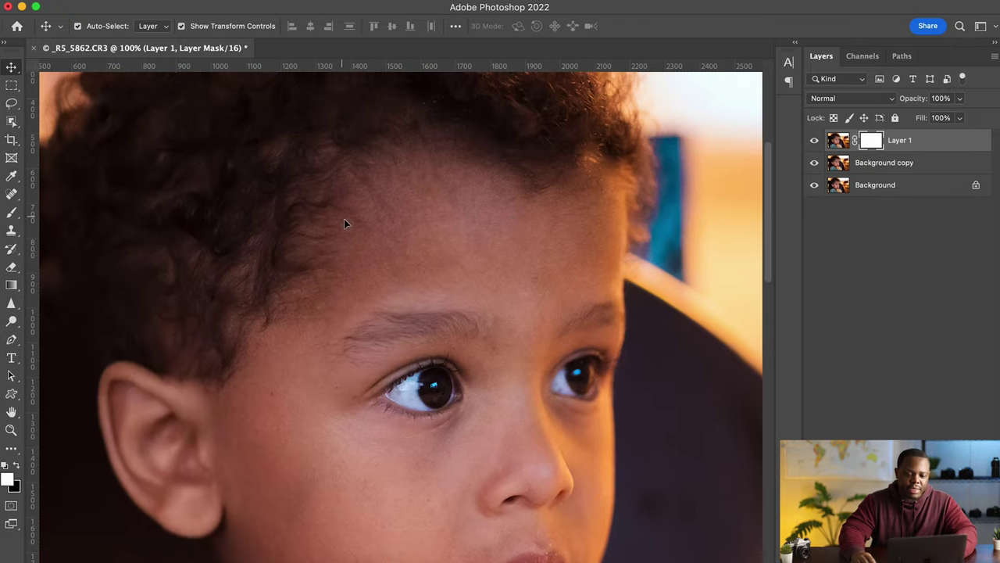
pyautogui.moveTo(495, 345); pyautogui.dragTo(449, 310)
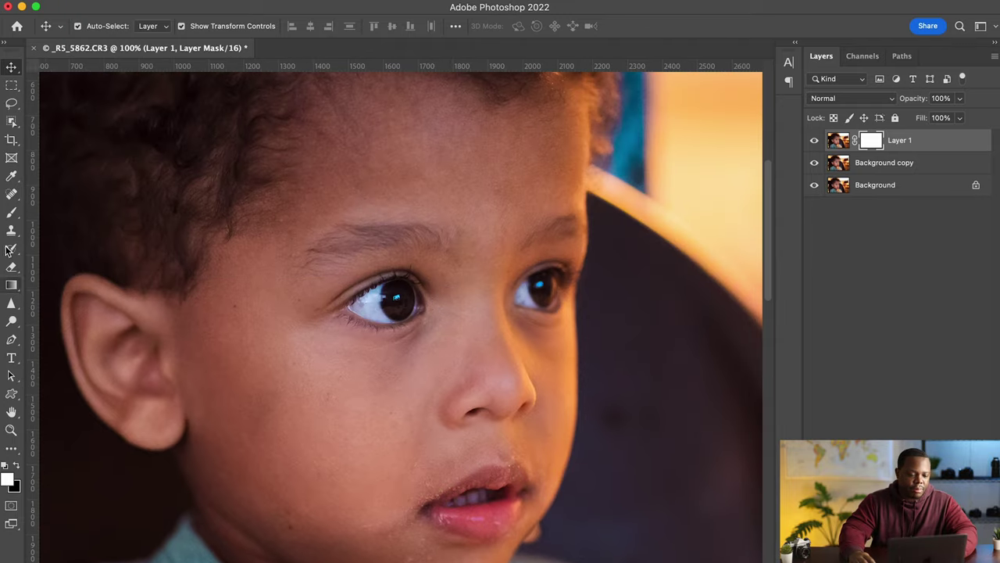
# Step: Set up a slightly smaller Brush with black as the painting colour, keeping Layer 1's mask white
pyautogui.click(11, 212)
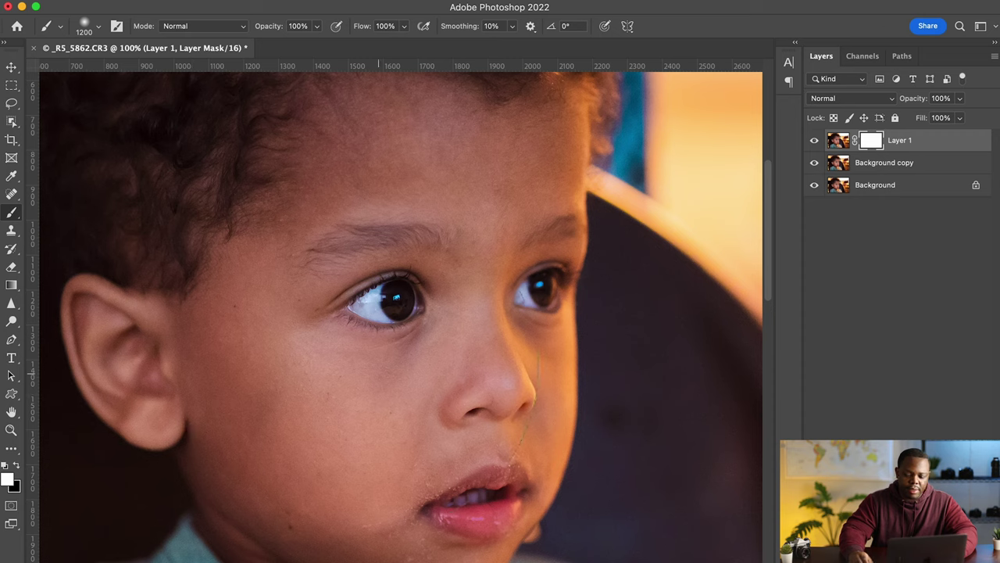
pyautogui.press('[')
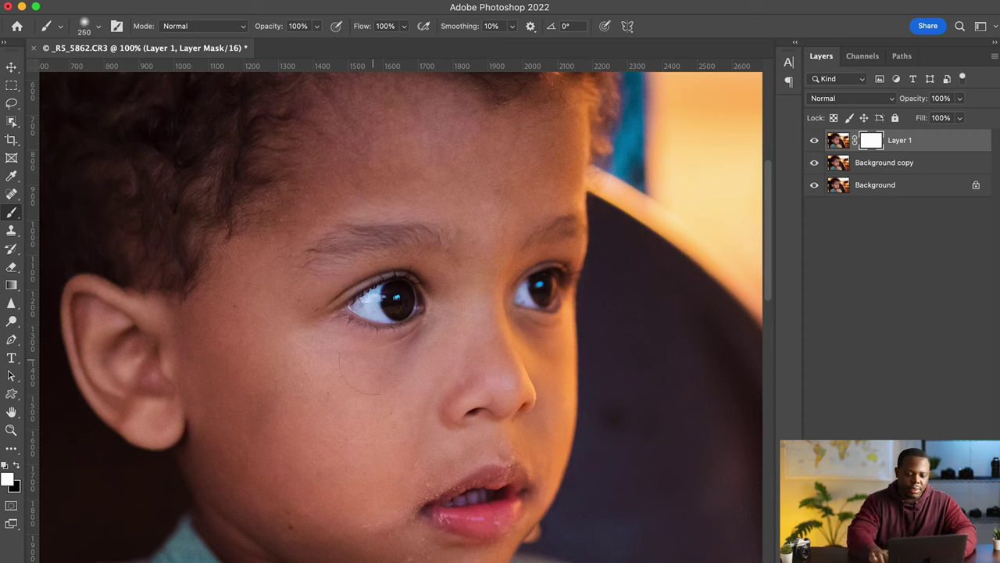
pyautogui.press('x')
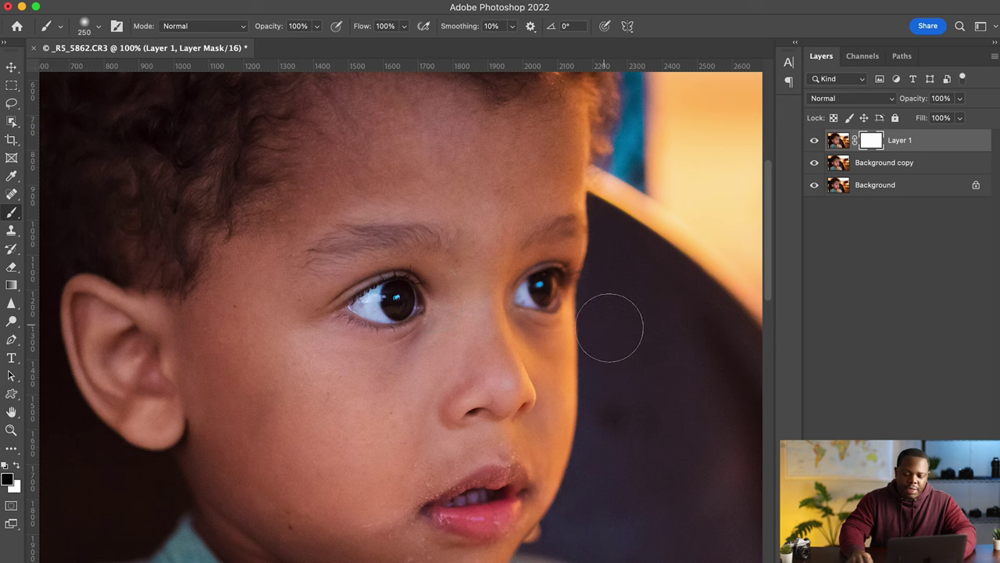
pyautogui.press('super+i')
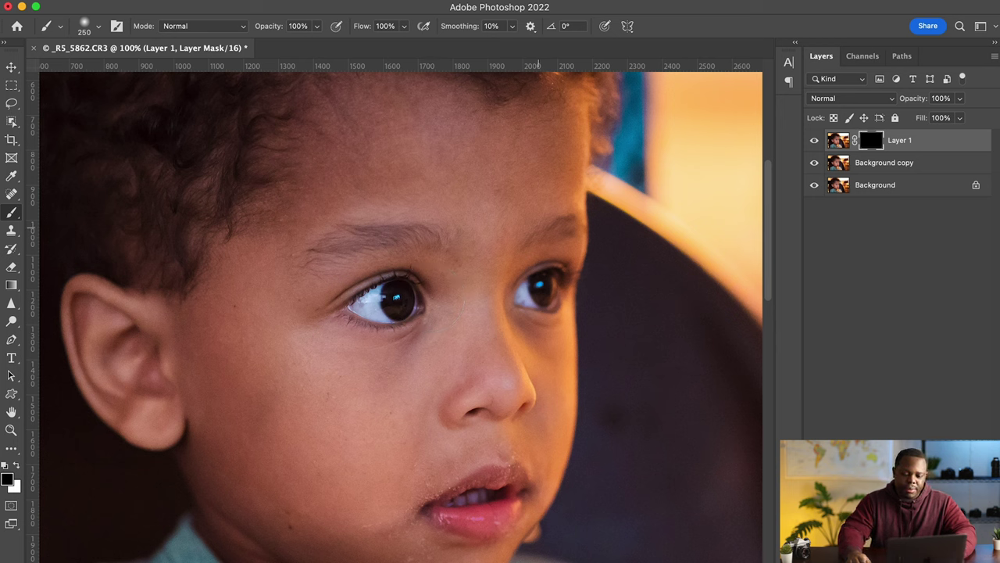
pyautogui.press('super+i')
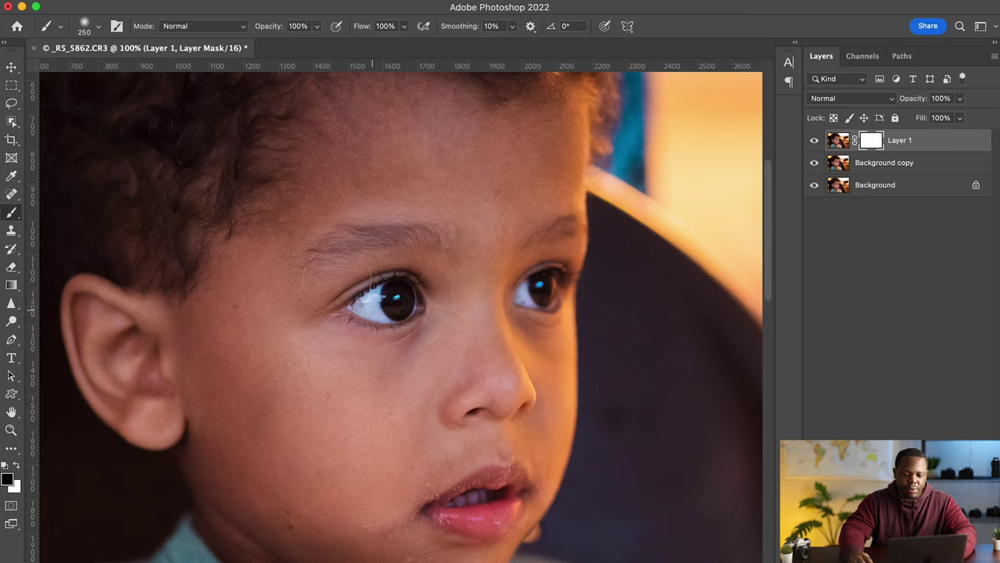
# Step: Paint black on Layer 1's mask over both eyes
pyautogui.moveTo(390, 295); pyautogui.dragTo(399, 306)
pyautogui.moveTo(422, 290); pyautogui.dragTo(371, 311)
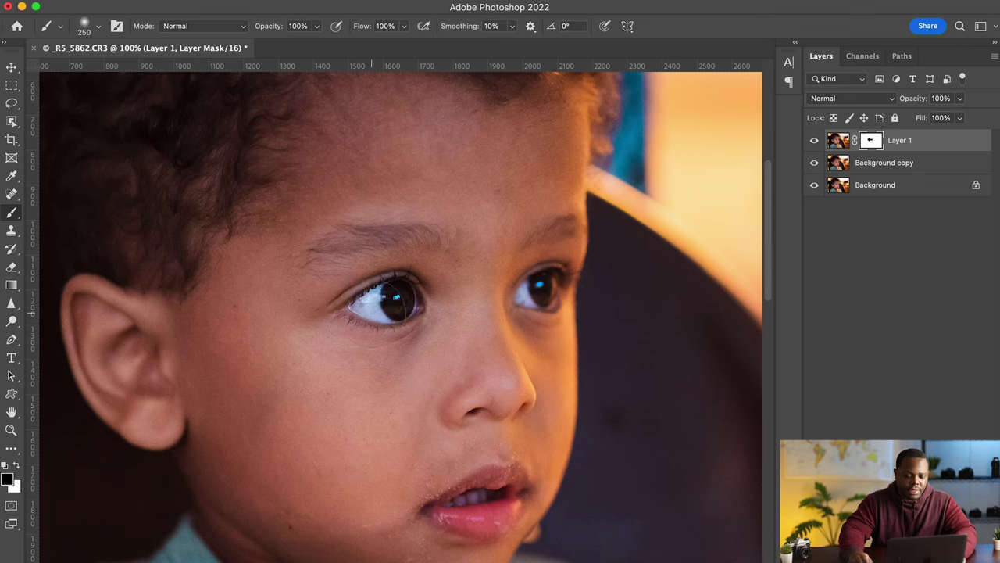
pyautogui.scroll(3, 383, 311)
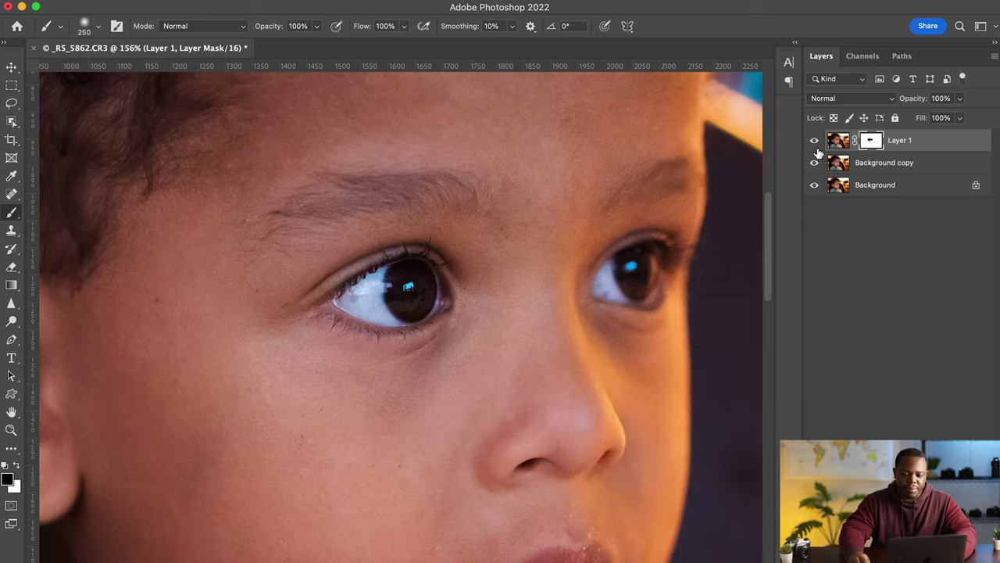
pyautogui.scroll(-1, 482, 235)
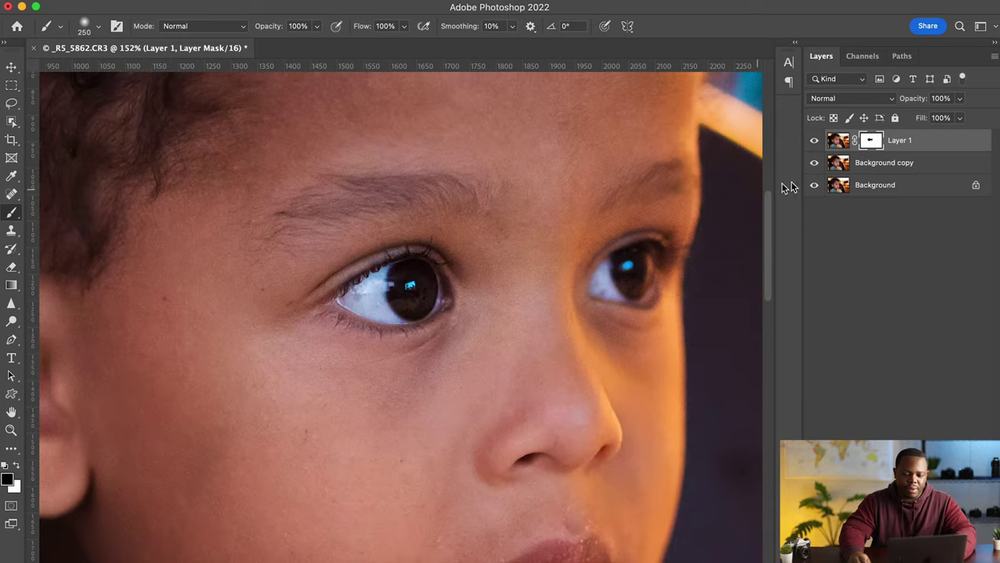
# Step: View Layer 1's mask alone and toggle it off and on to compare the effect
pyautogui.keyDown('alt'); pyautogui.click(869, 144); pyautogui.keyUp('alt')
pyautogui.keyDown('alt'); pyautogui.click(870, 144); pyautogui.keyUp('alt')
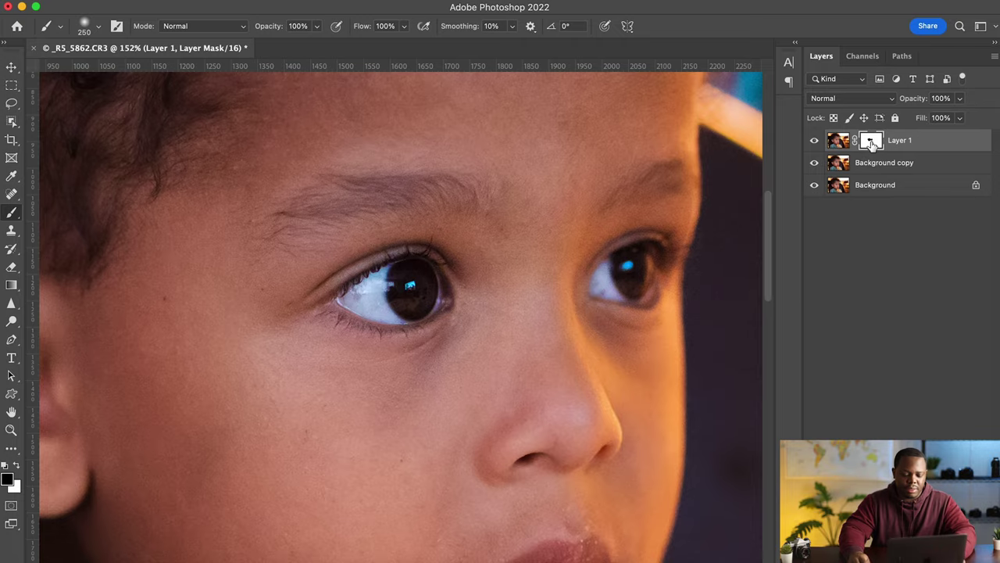
pyautogui.keyDown('shift'); pyautogui.click(872, 145); pyautogui.keyUp('shift')
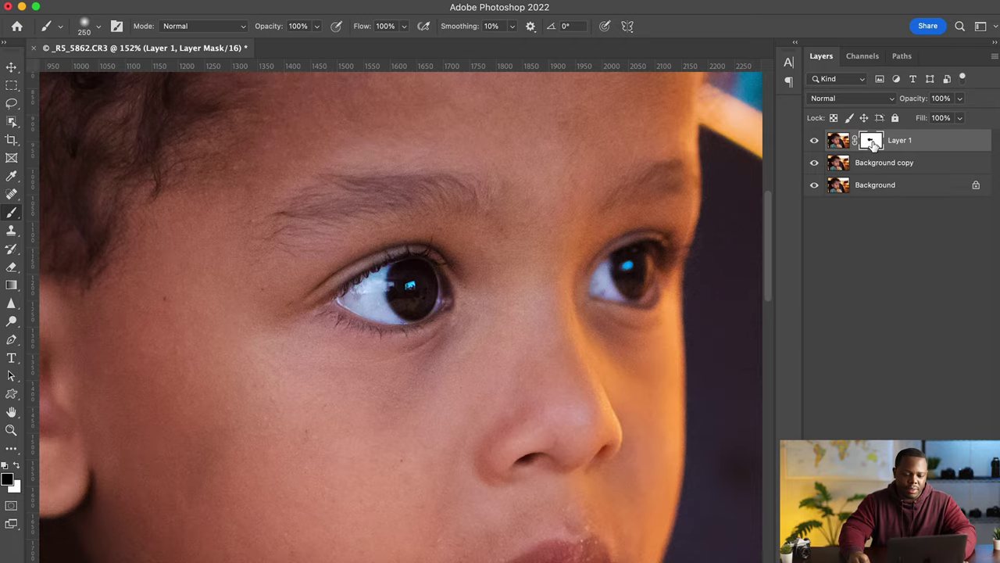
pyautogui.keyDown('shift'); pyautogui.click(873, 145); pyautogui.keyUp('shift')
pyautogui.keyDown('shift'); pyautogui.click(873, 146); pyautogui.keyUp('shift')
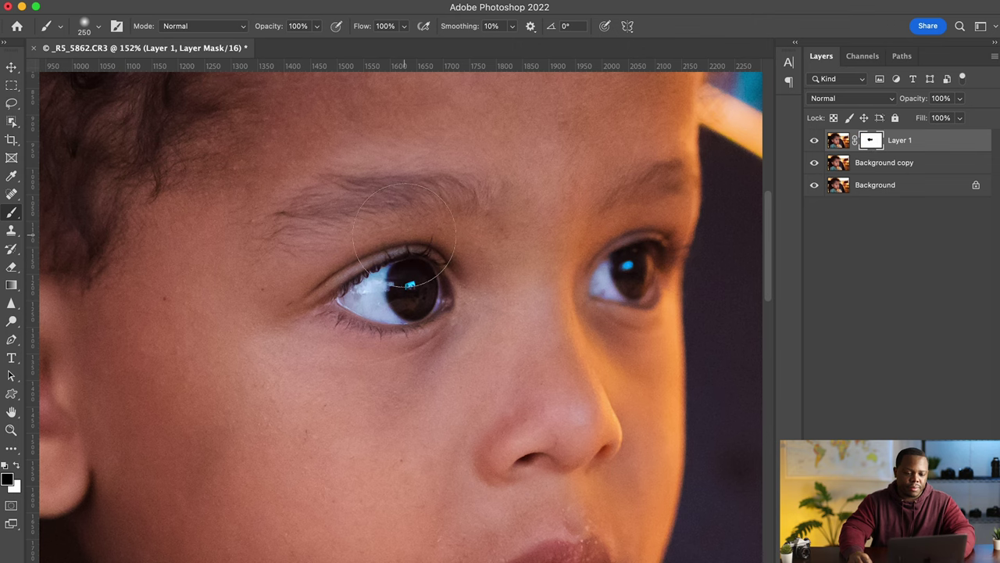
# Step: Paint black on Layer 1's mask over the hairline
pyautogui.moveTo(402, 207); pyautogui.dragTo(349, 360)
pyautogui.scroll(-2, 348, 359)
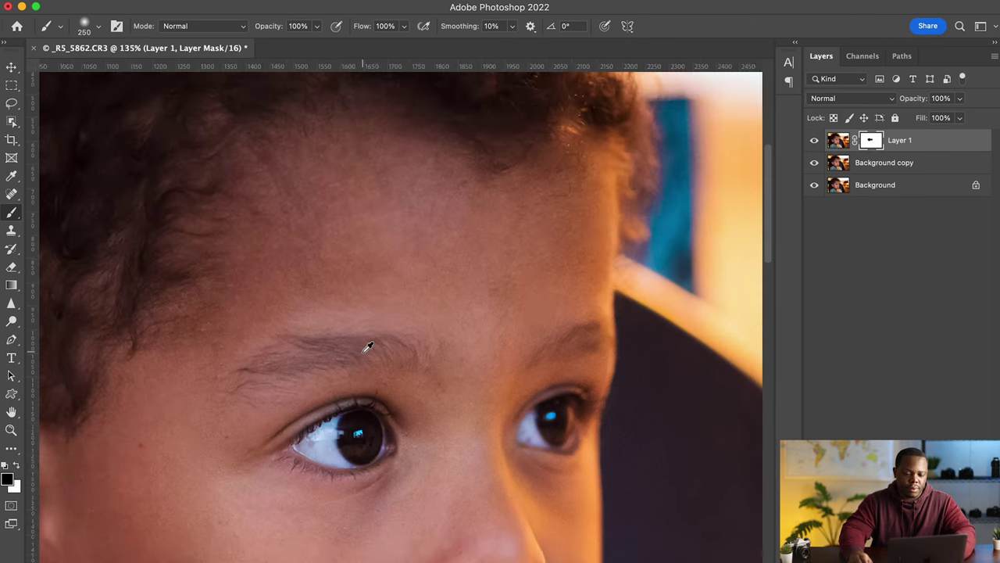
pyautogui.moveTo(250, 134); pyautogui.dragTo(211, 141)
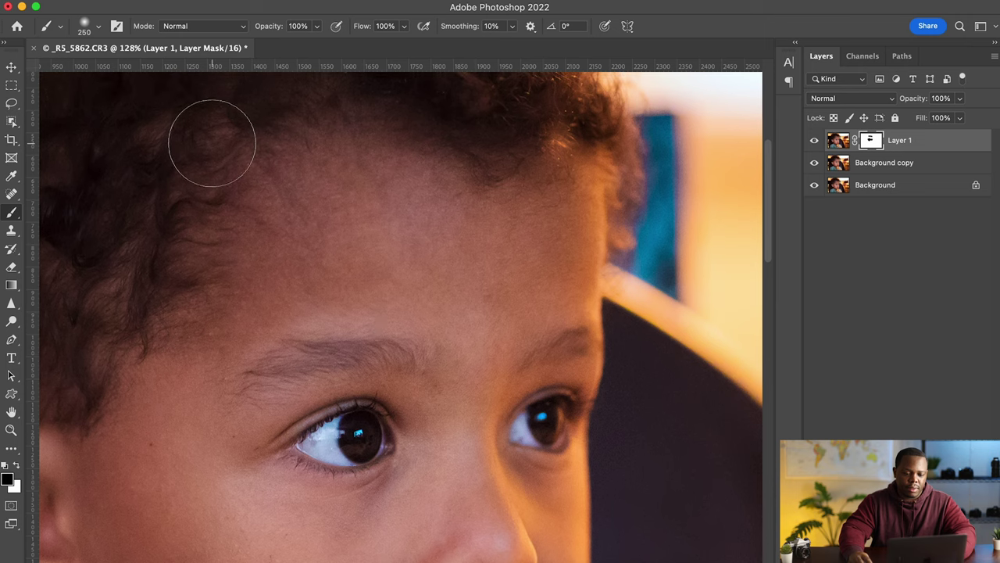
# Step: Zoom out to fit the whole portrait and add a new empty layer above Layer 1
pyautogui.moveTo(399, 547)
pyautogui.mouseDown()
pyautogui.moveTo(383, 407)
pyautogui.moveTo(423, 286)
pyautogui.moveTo(349, 395)
pyautogui.mouseUp()
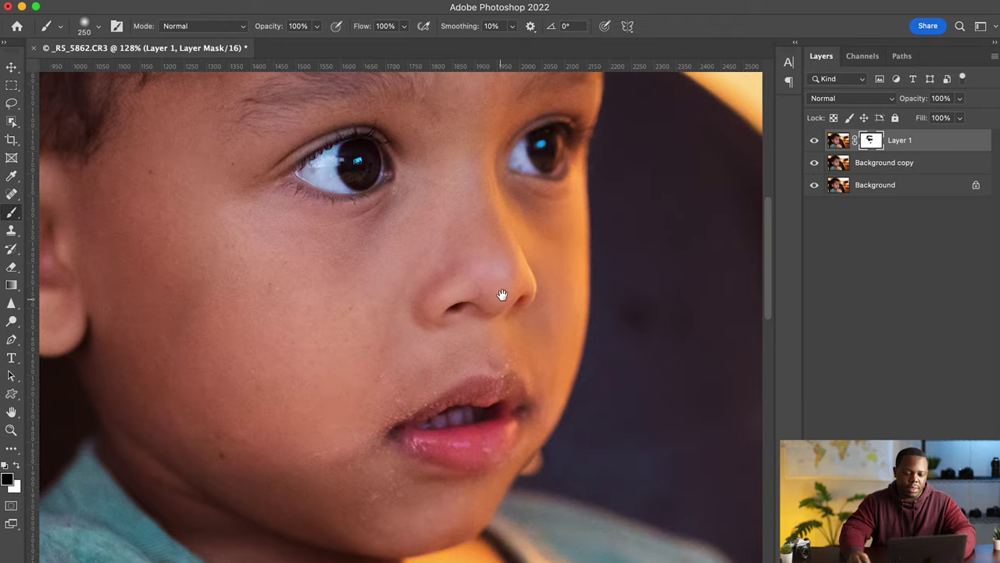
pyautogui.moveTo(444, 258); pyautogui.dragTo(399, 451)
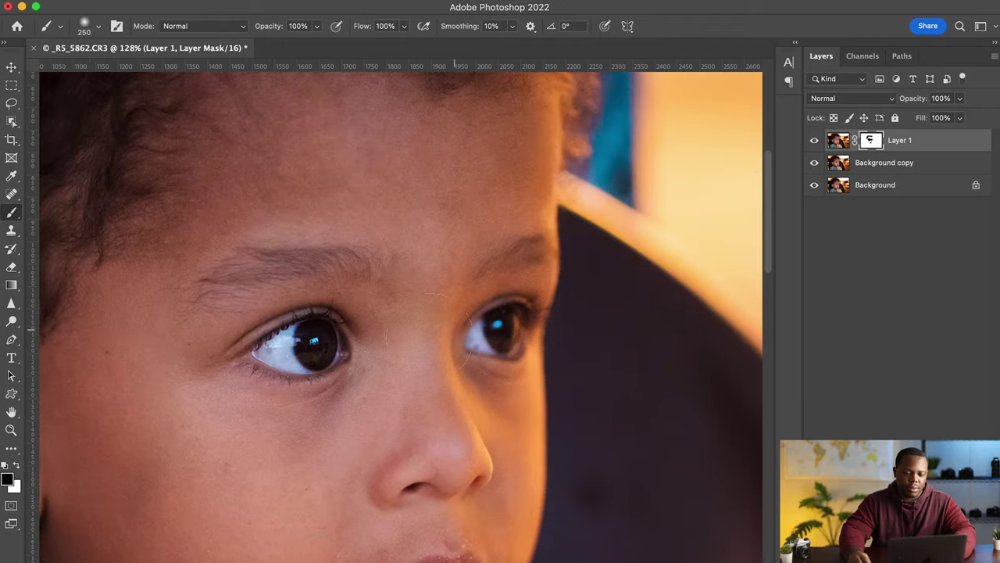
pyautogui.scroll(-5, 303, 383)
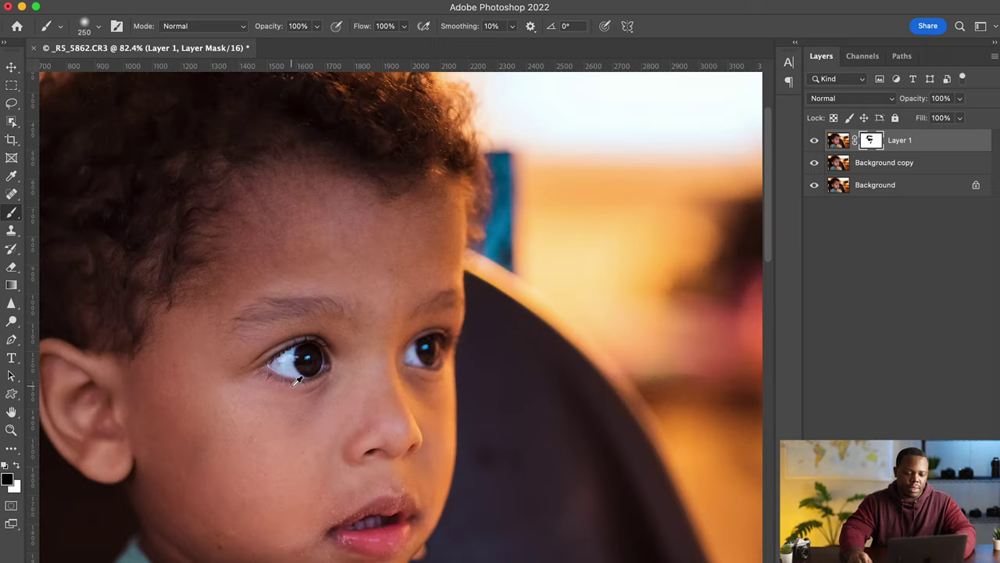
pyautogui.moveTo(277, 408); pyautogui.dragTo(368, 285)
pyautogui.scroll(-4, 368, 285)
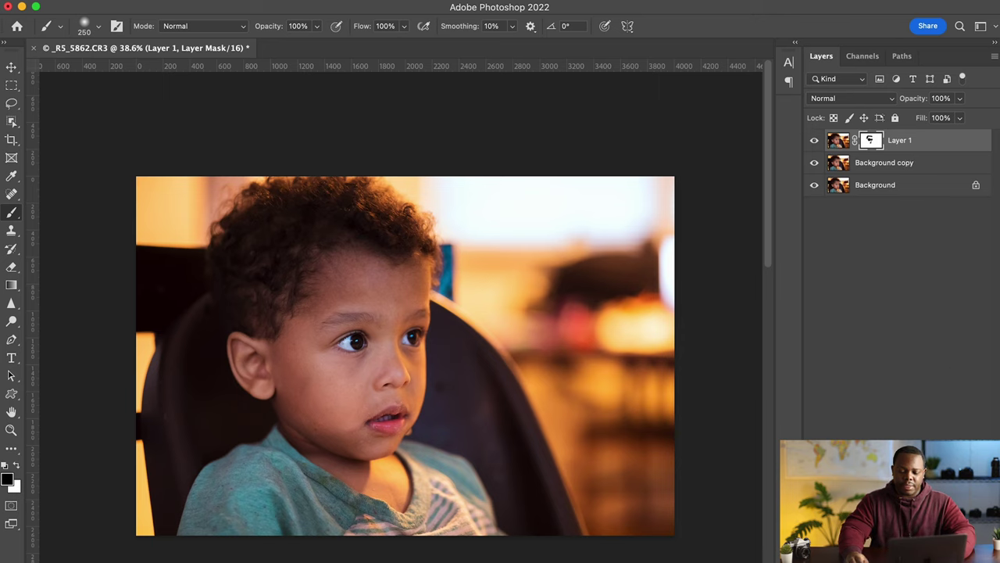
pyautogui.press('super+shift+alt+n')
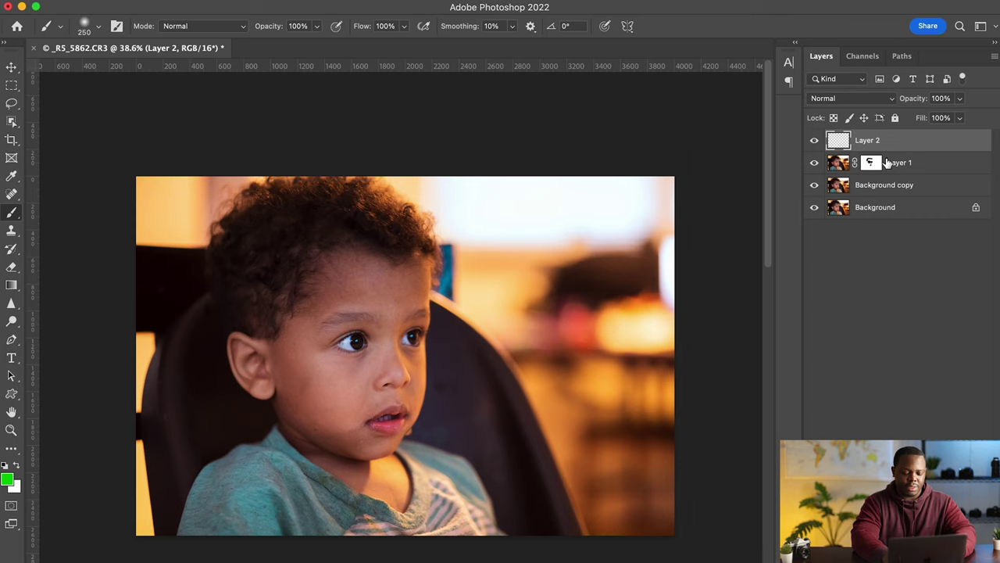
# Step: Stamp all visible layers into Layer 2 with Cmd+Shift+Option+E, then view the eyes at 100%
pyautogui.press('super+alt+shift+e')
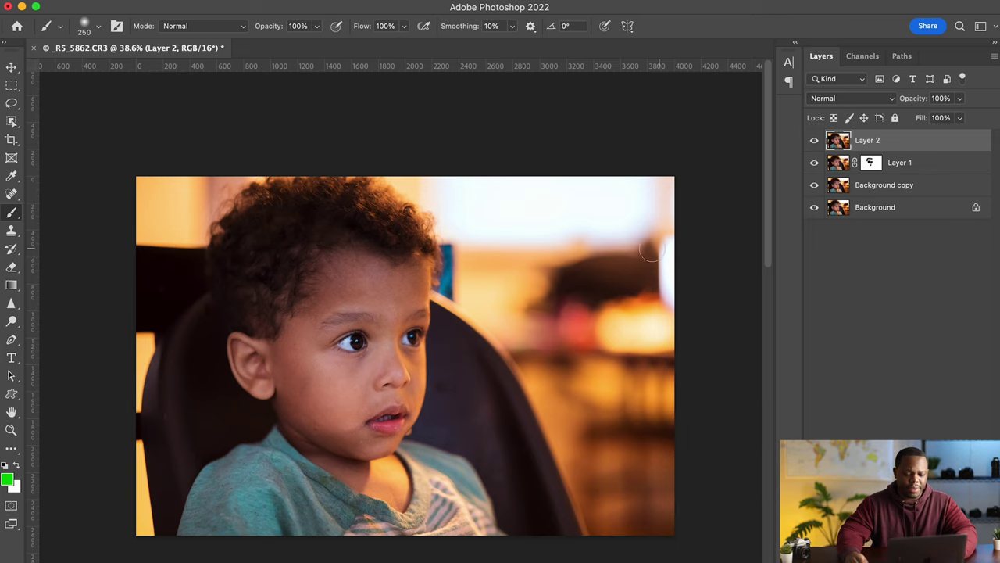
pyautogui.scroll(-1, 372, 327)
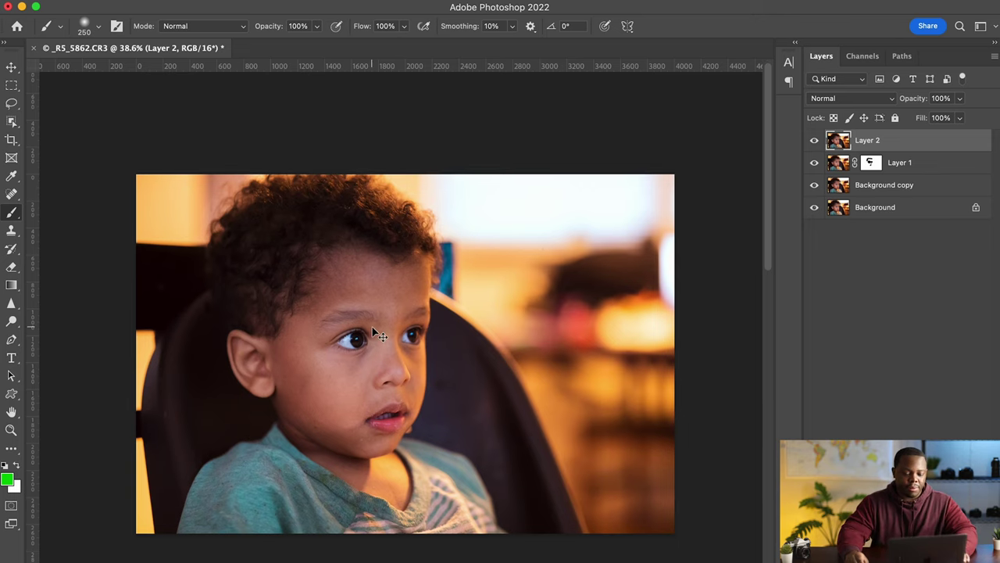
pyautogui.scroll(3, 373, 332)
pyautogui.moveTo(375, 330); pyautogui.dragTo(449, 257)
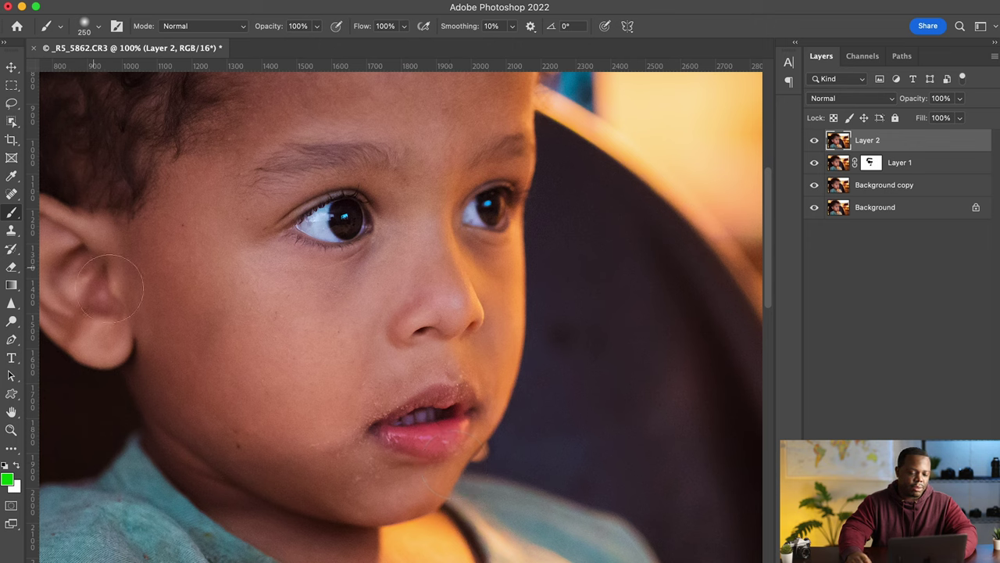
# Step: Sharpen the boy's eyes on Layer 2 with an enlarged Sharpen brush
pyautogui.click(13, 307)
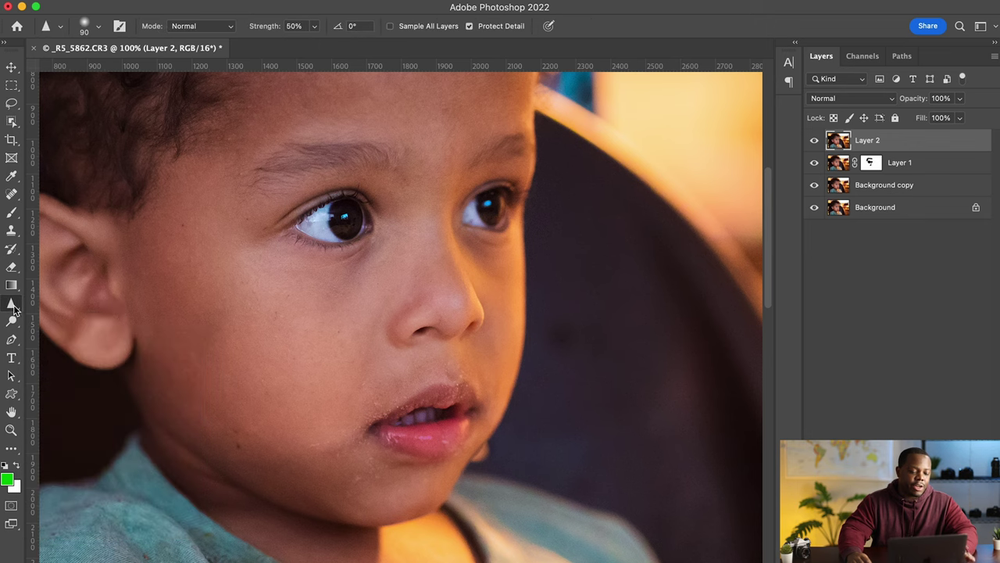
pyautogui.press(']')
pyautogui.press(']')
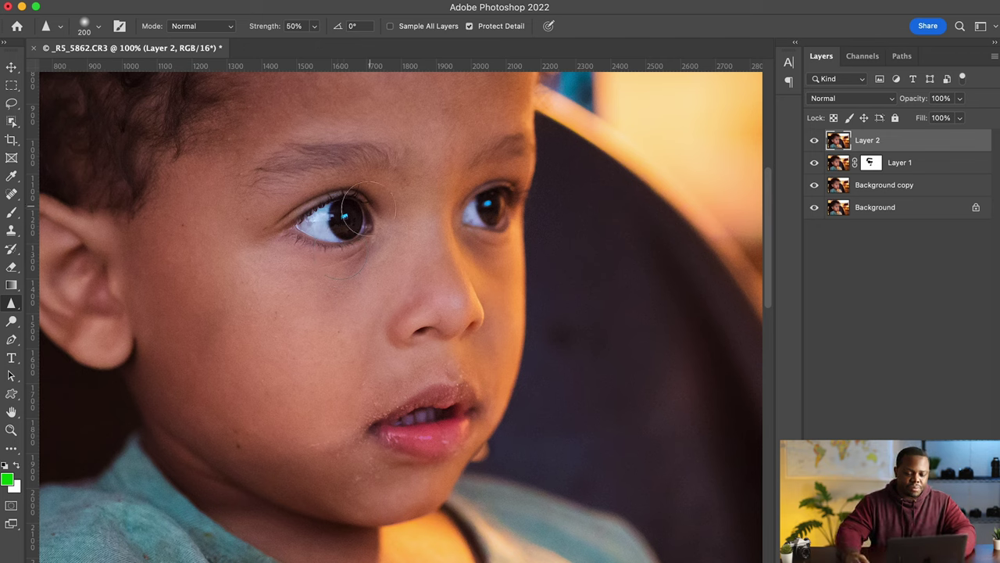
pyautogui.moveTo(358, 227)
pyautogui.mouseDown()
pyautogui.moveTo(323, 195)
pyautogui.moveTo(301, 219)
pyautogui.moveTo(344, 235)
pyautogui.moveTo(367, 228)
pyautogui.moveTo(391, 197)
pyautogui.moveTo(385, 190)
pyautogui.moveTo(359, 206)
pyautogui.mouseUp()
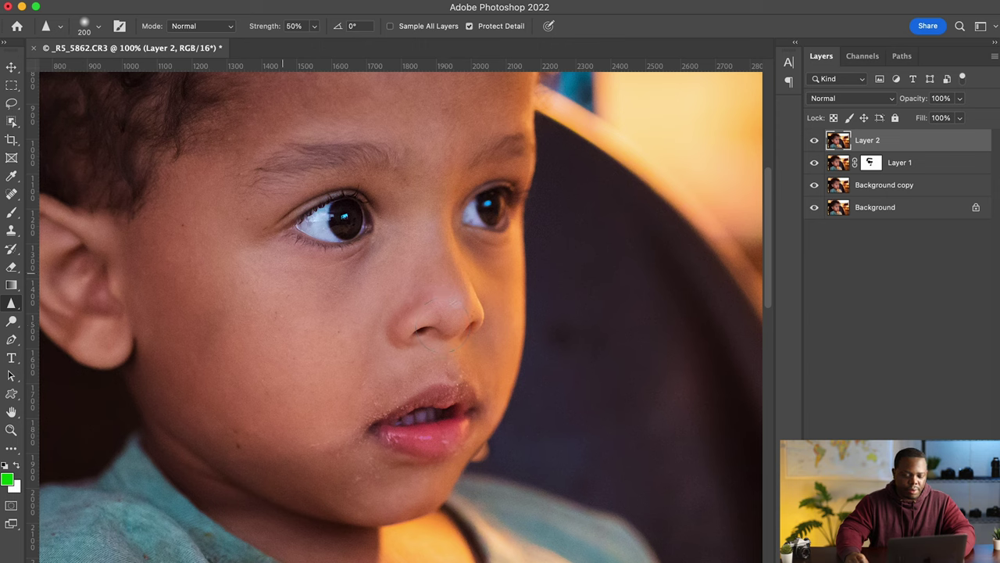
pyautogui.moveTo(353, 243); pyautogui.dragTo(418, 342)
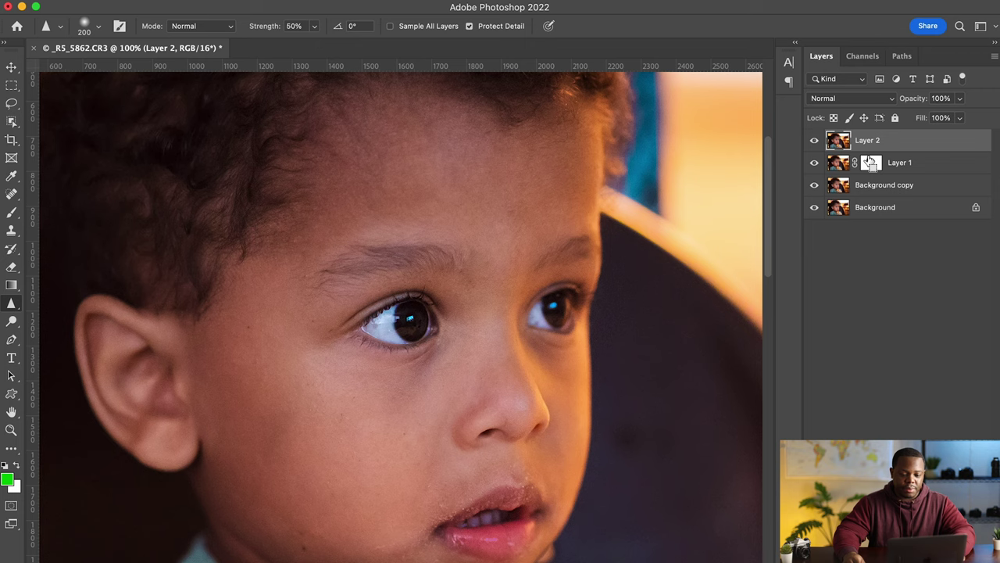
# Step: Save the result as _R5_5862-Edit.tif and return to Lightroom Classic
pyautogui.press('super+s')
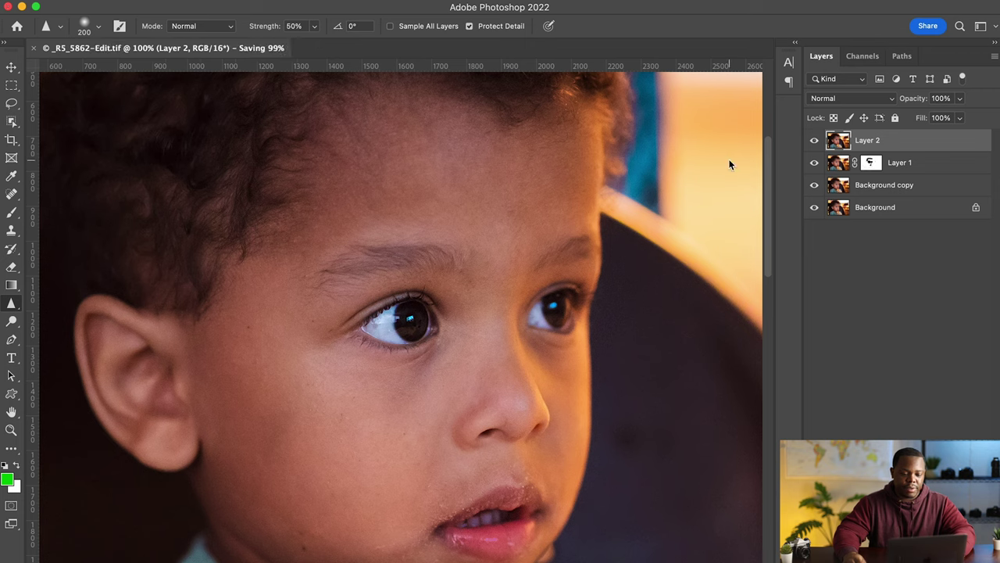
pyautogui.moveTo(469, 558)
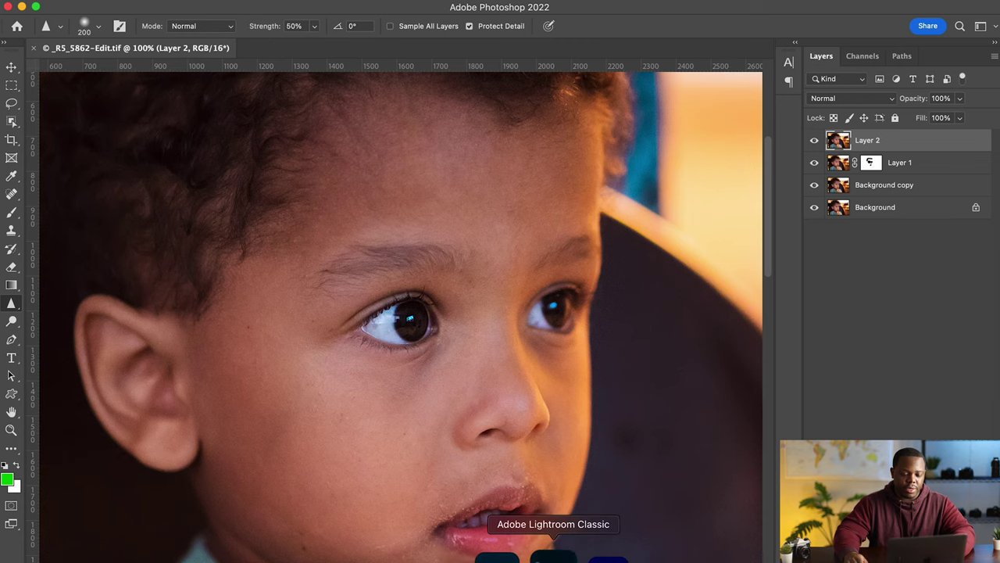
pyautogui.click(543, 556)
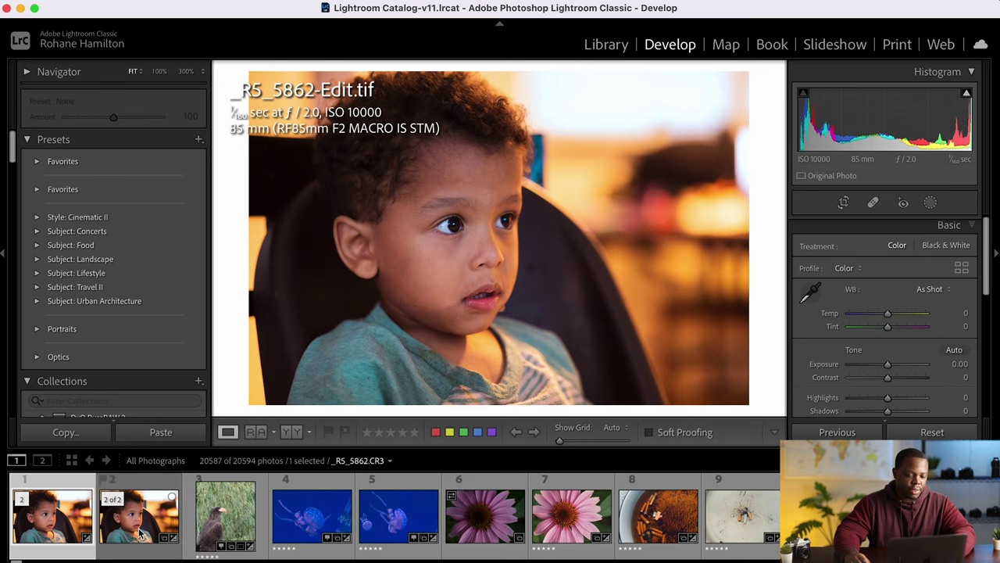
# Step: Check the edited eye at 100%, then show _R5_5862.CR3 and _R5_5862-Edit.tif in Compare view
pyautogui.click(434, 242)
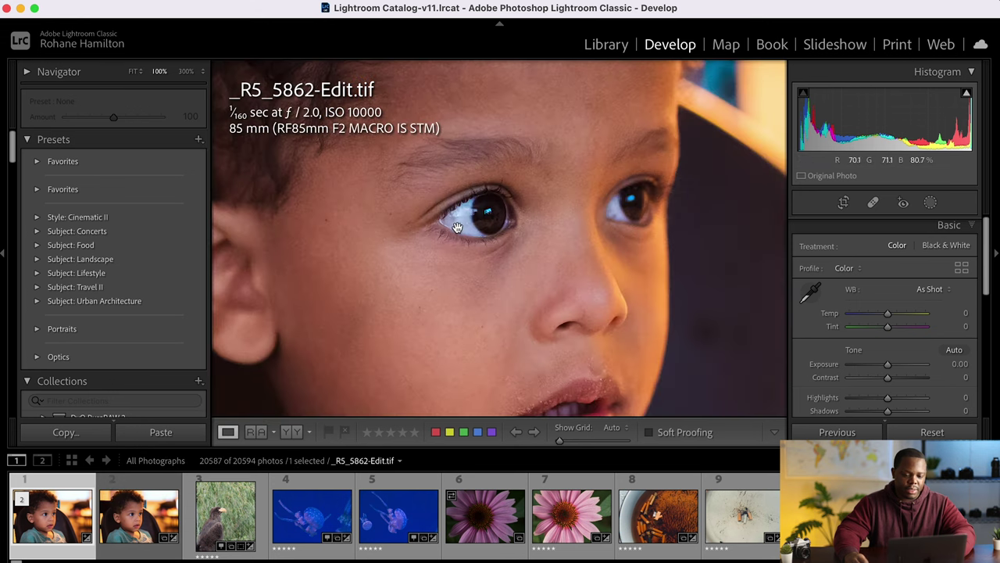
pyautogui.click(506, 219)
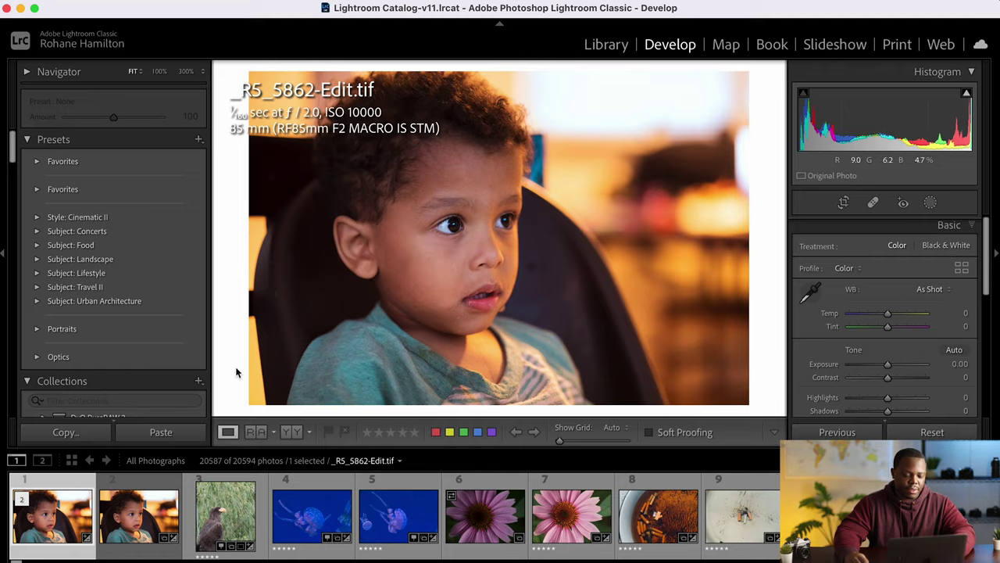
pyautogui.press('c')
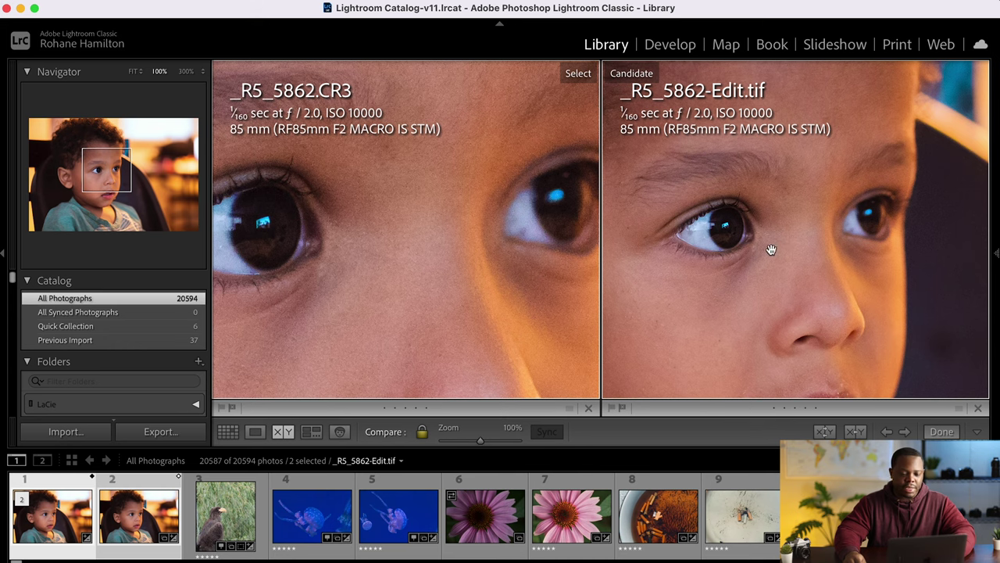
pyautogui.moveTo(831, 245); pyautogui.dragTo(690, 229)
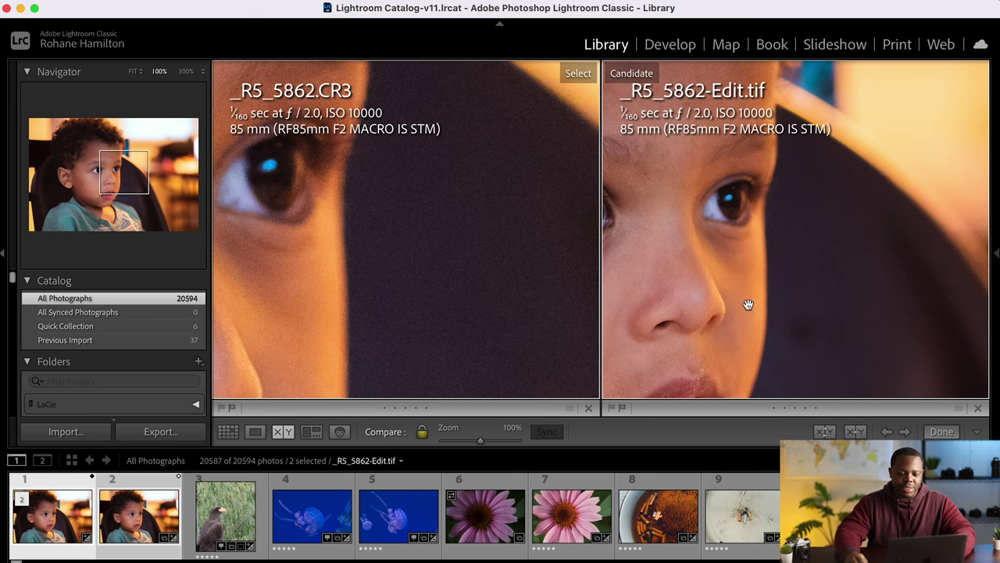
pyautogui.moveTo(502, 280); pyautogui.dragTo(724, 278)
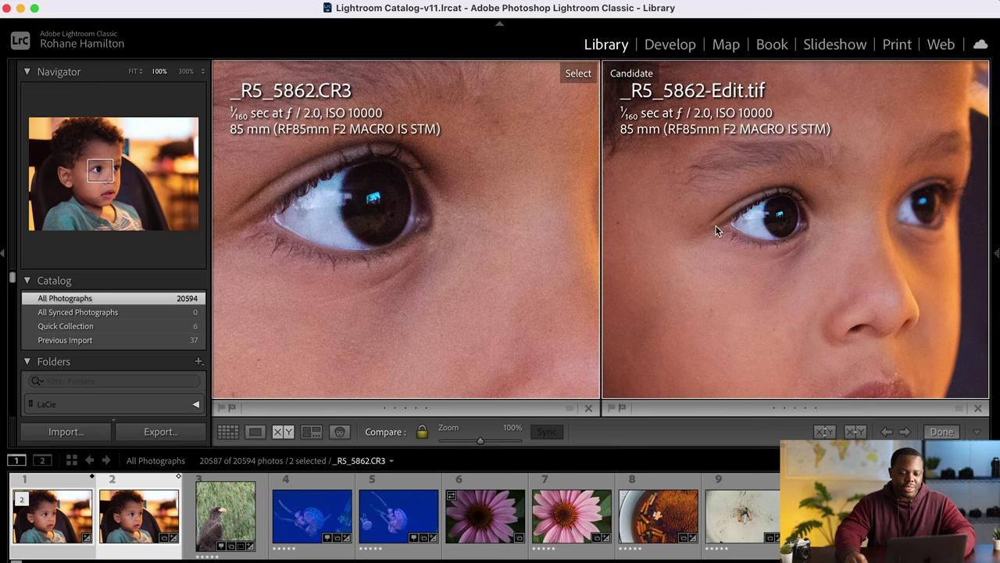
pyautogui.moveTo(813, 247)
pyautogui.mouseDown()
pyautogui.moveTo(755, 193)
pyautogui.moveTo(769, 223)
pyautogui.moveTo(820, 262)
pyautogui.moveTo(794, 205)
pyautogui.moveTo(846, 283)
pyautogui.moveTo(815, 261)
pyautogui.mouseUp()
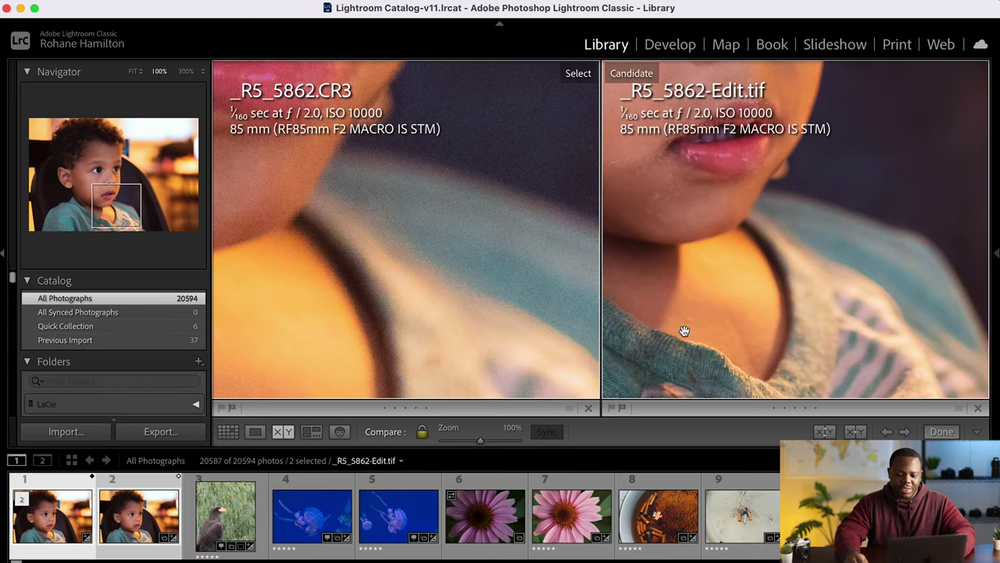
pyautogui.moveTo(832, 235); pyautogui.dragTo(753, 306)
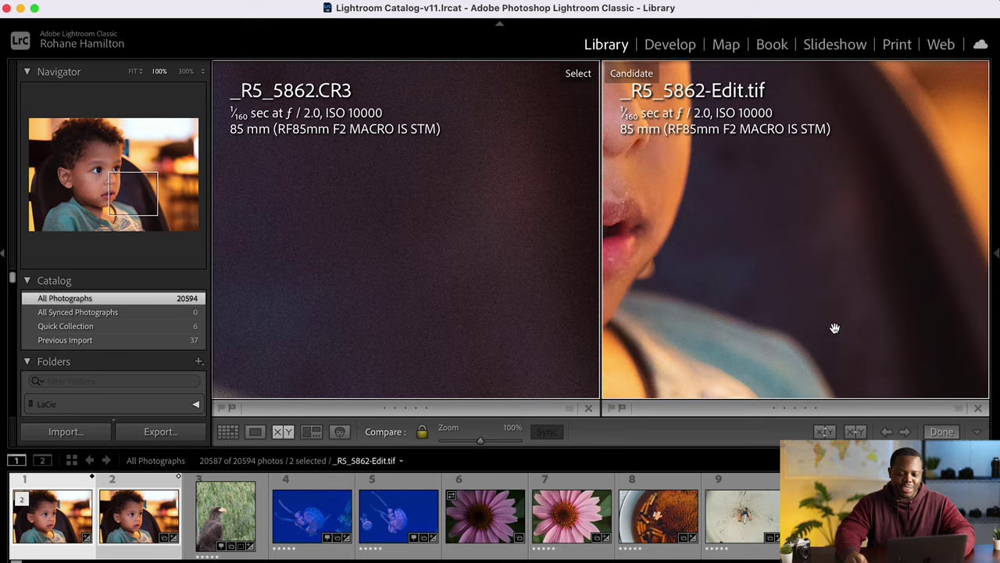
pyautogui.moveTo(790, 226); pyautogui.dragTo(821, 257)
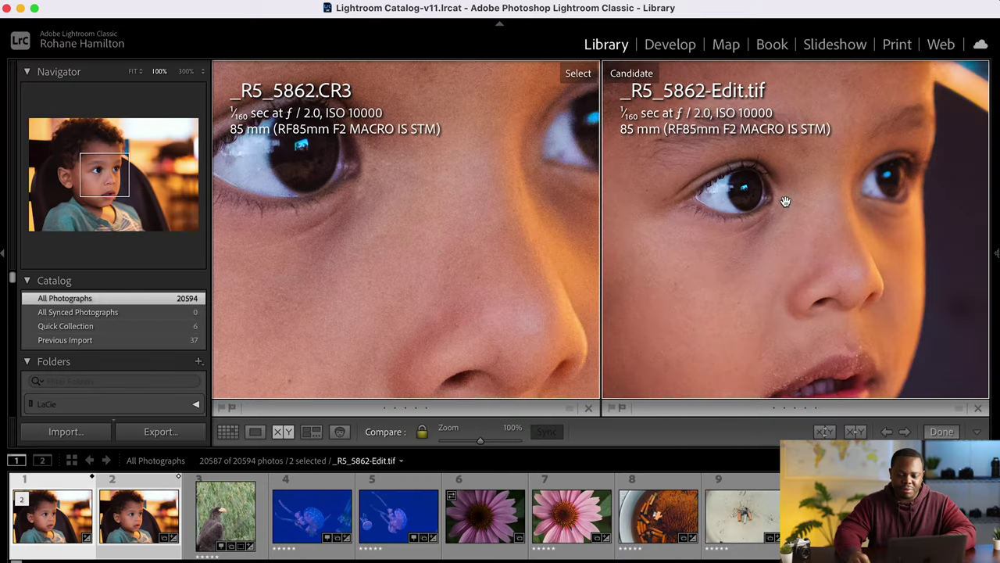
pyautogui.moveTo(786, 202); pyautogui.dragTo(625, 273)
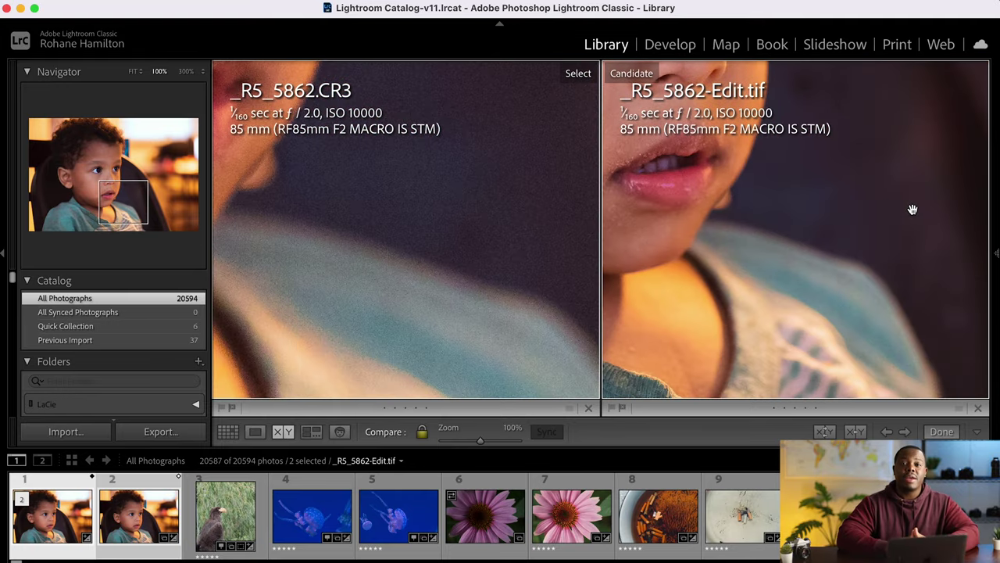
pyautogui.moveTo(913, 209); pyautogui.dragTo(746, 298)
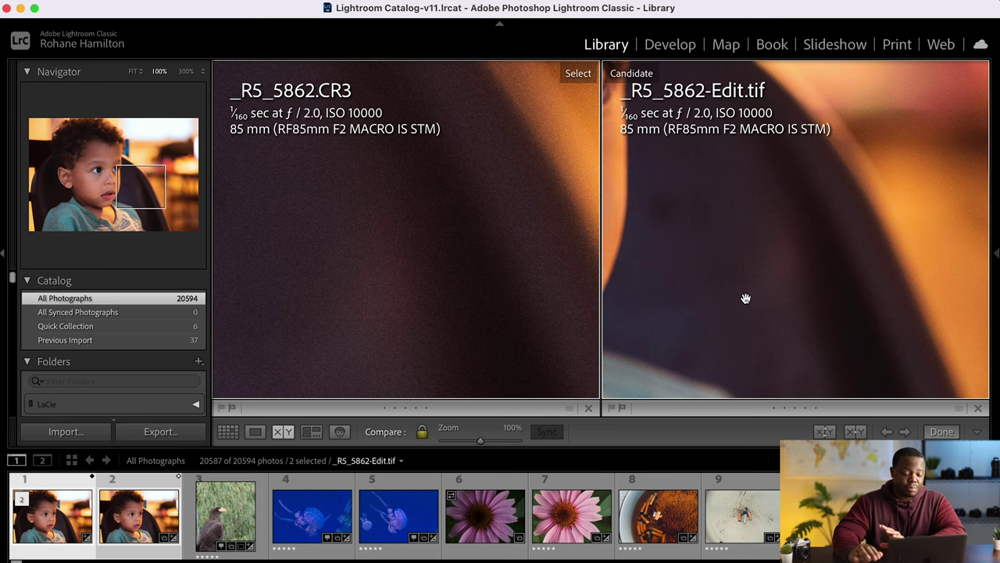
pyautogui.moveTo(804, 234); pyautogui.dragTo(753, 204)
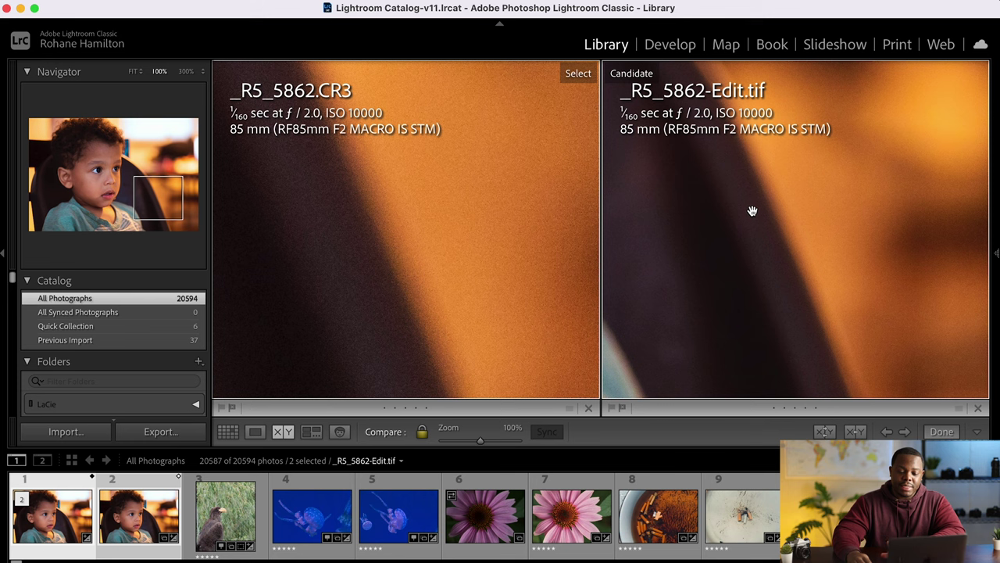